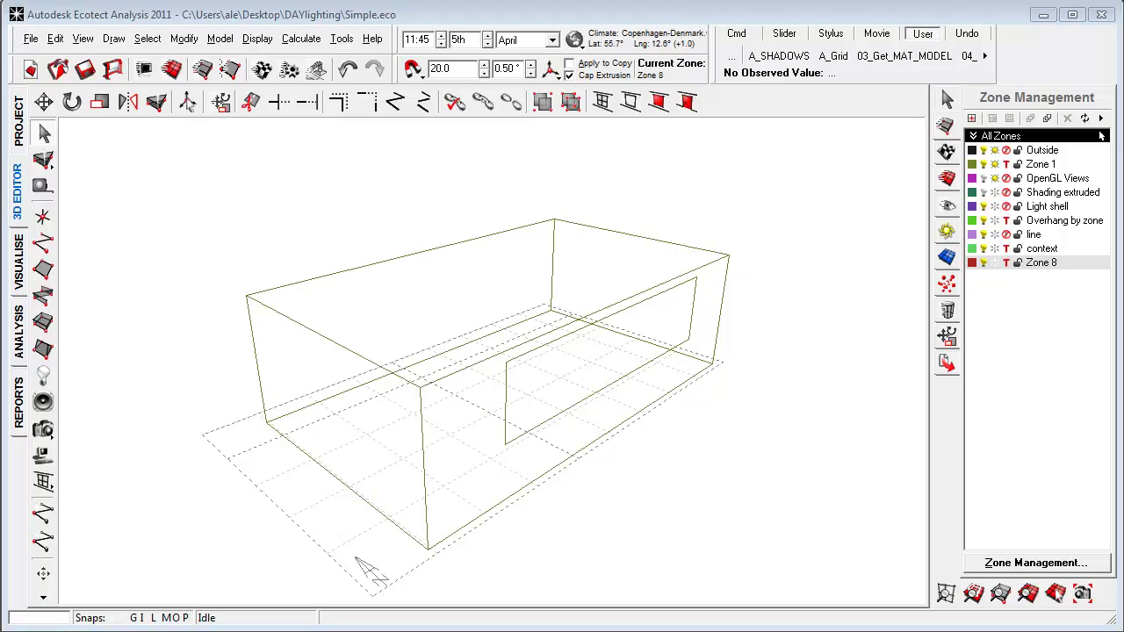
Step: Orbit the Simple.eco box room slightly and bring up the Calculate menu
{"action": "middle_click_drag", "start_coordinate": [542, 599], "coordinate": [548, 540]}
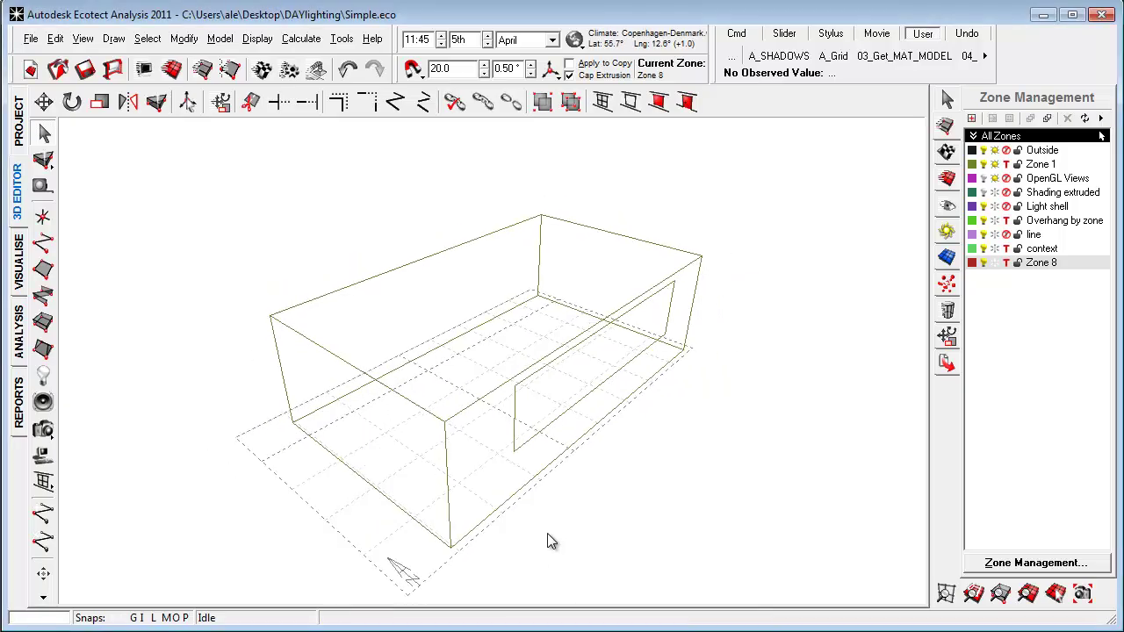
{"action": "left_click", "coordinate": [301, 38]}
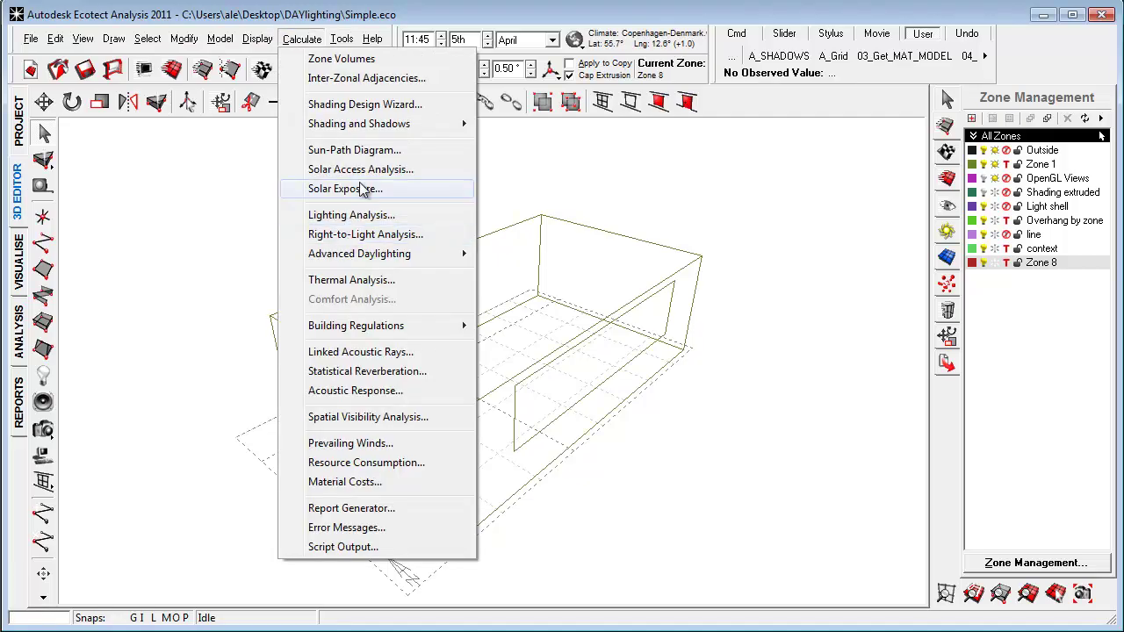
Step: Start the Shading Design Wizard and preview the solar envelope, optimised device and shading potential approaches
{"action": "left_click", "coordinate": [371, 107]}
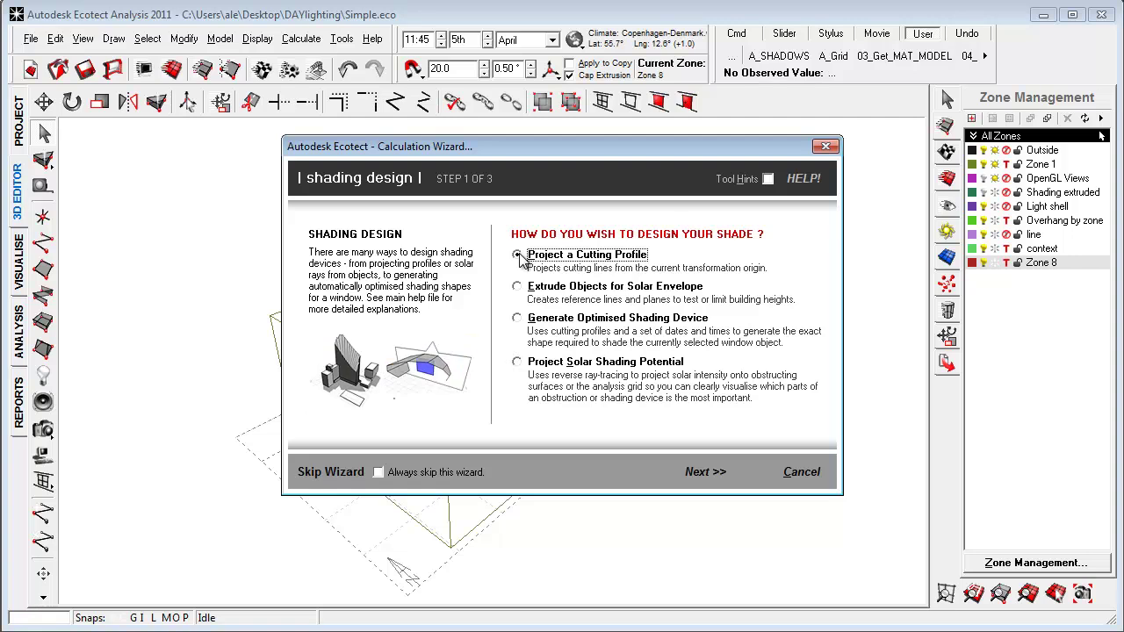
{"action": "left_click", "coordinate": [517, 287]}
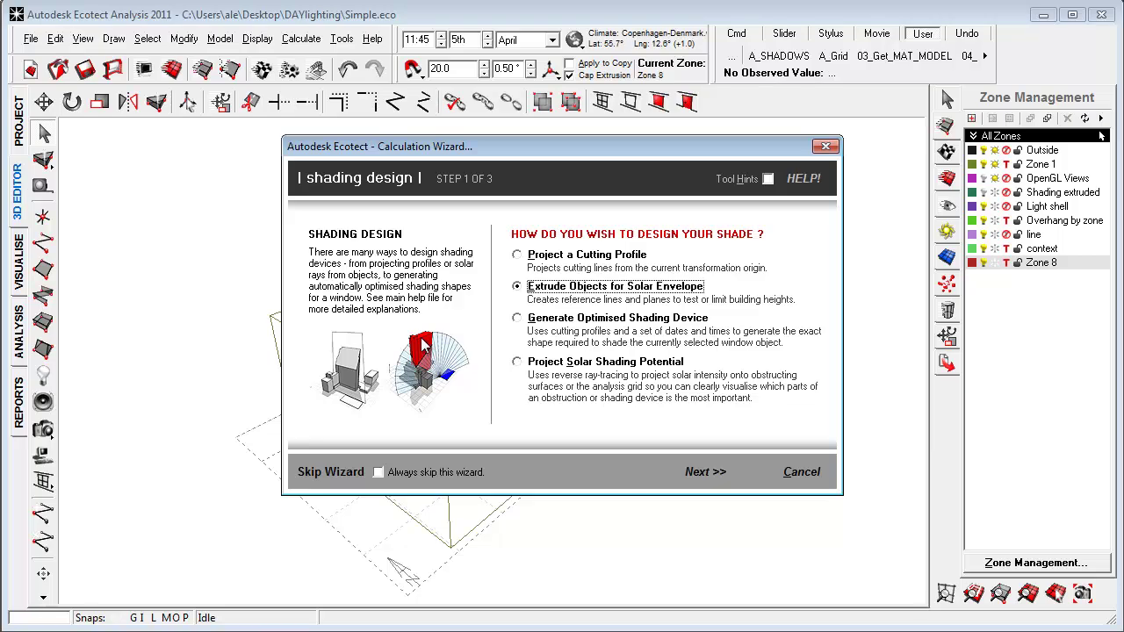
{"action": "left_click", "coordinate": [526, 321]}
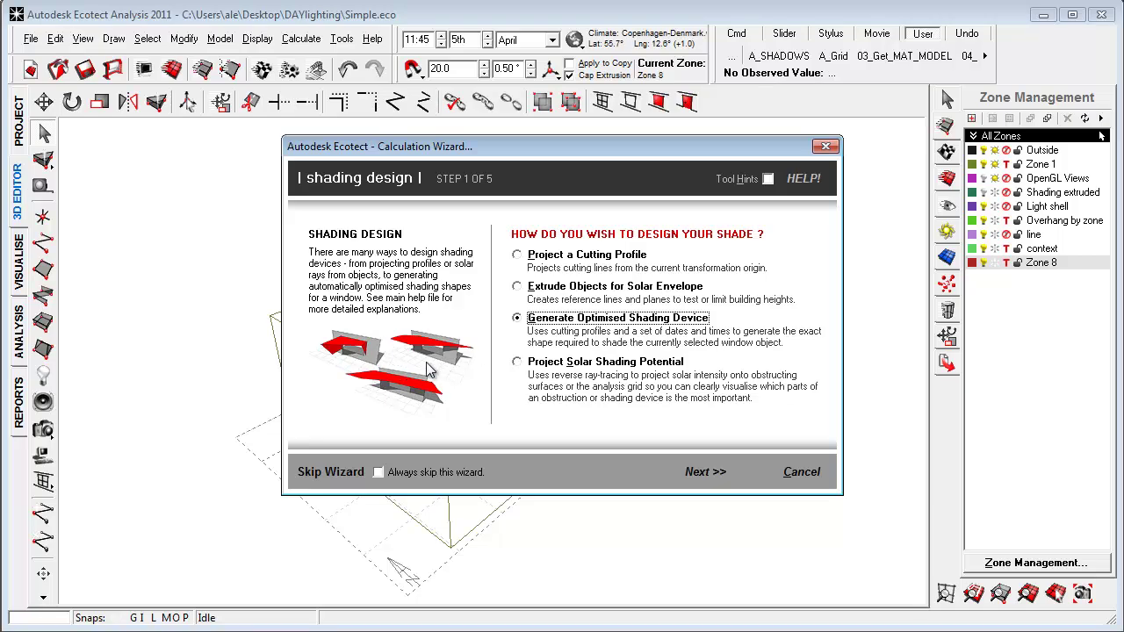
{"action": "left_click", "coordinate": [517, 363]}
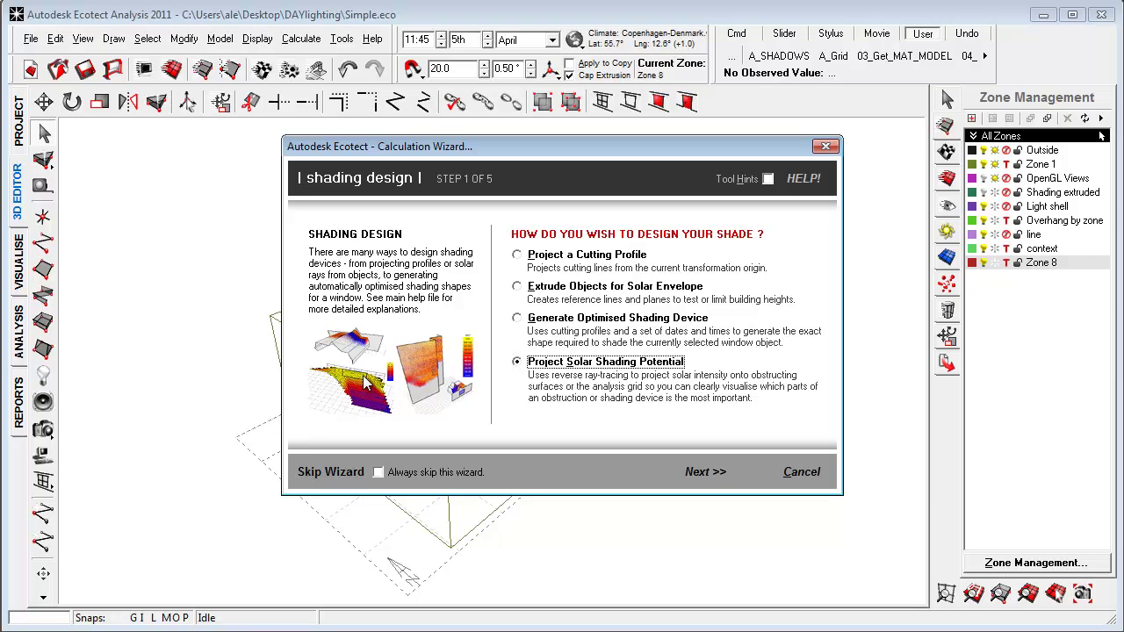
Step: Cancel the wizard, orbit the model, and view the monthly loads chart (3699 W peak heating)
{"action": "left_click", "coordinate": [801, 472]}
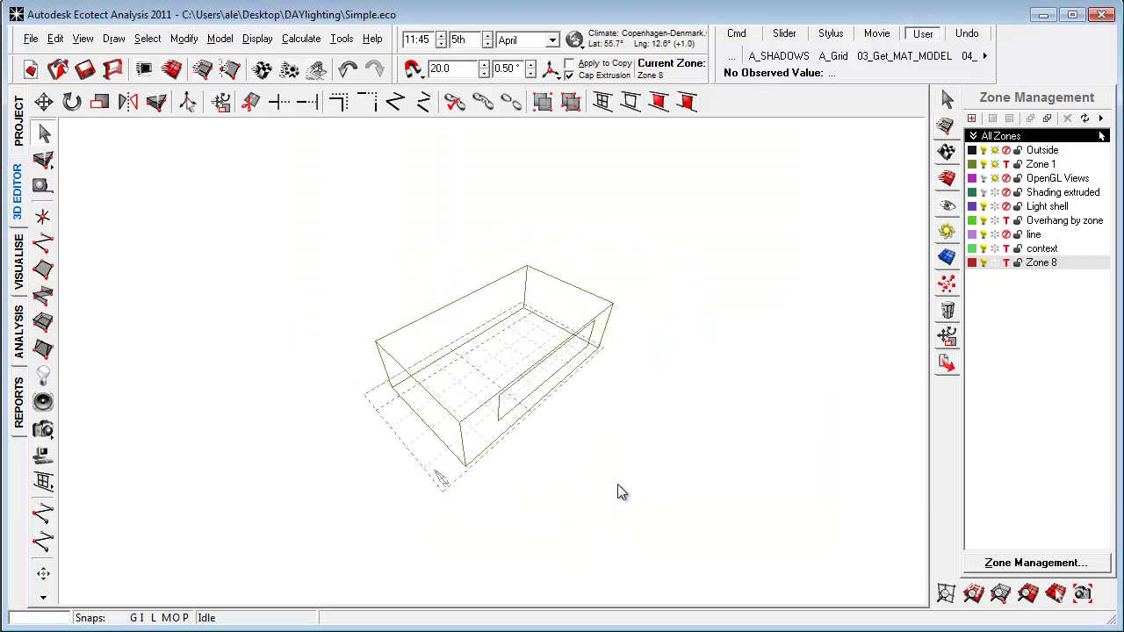
{"action": "right_click_drag", "start_coordinate": [567, 474], "coordinate": [522, 486]}
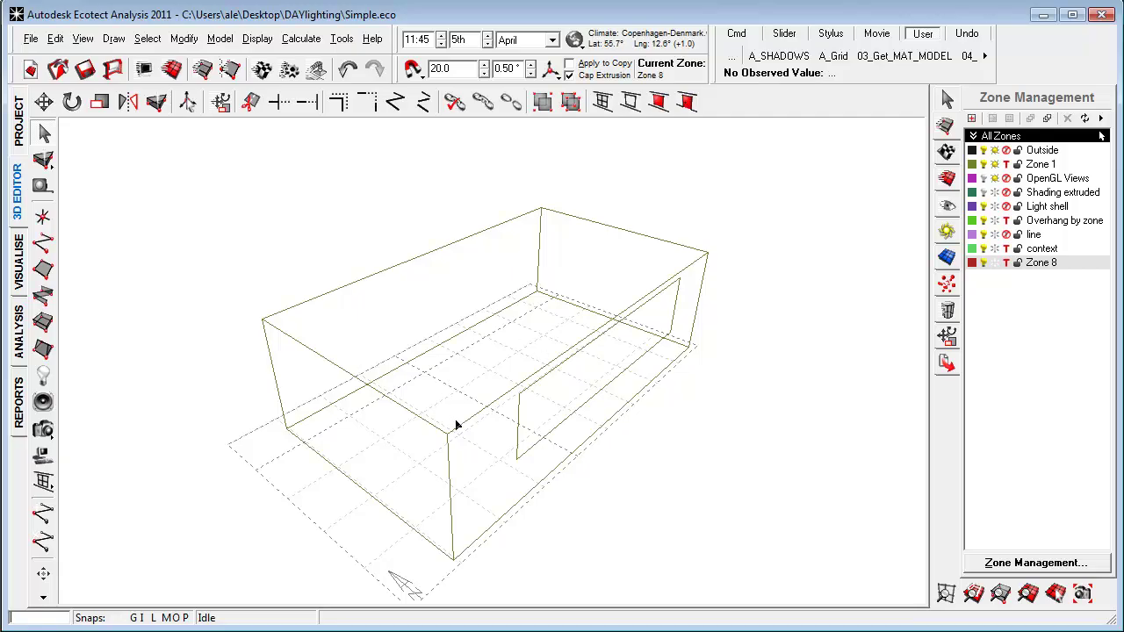
{"action": "right_click_drag", "start_coordinate": [449, 460], "coordinate": [395, 399]}
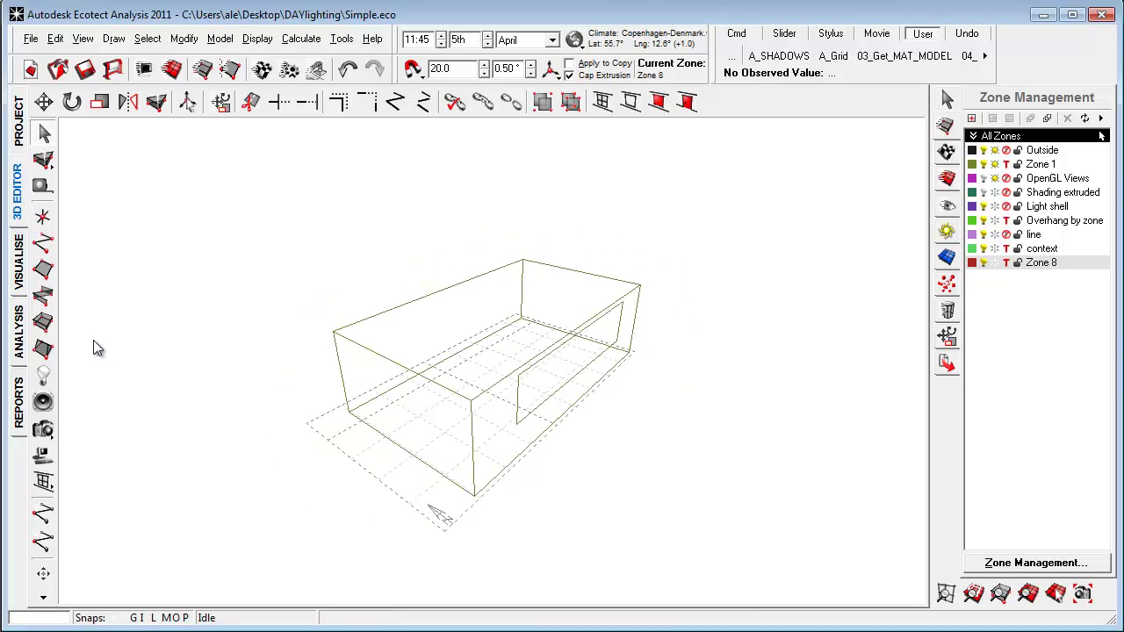
{"action": "left_click", "coordinate": [20, 334]}
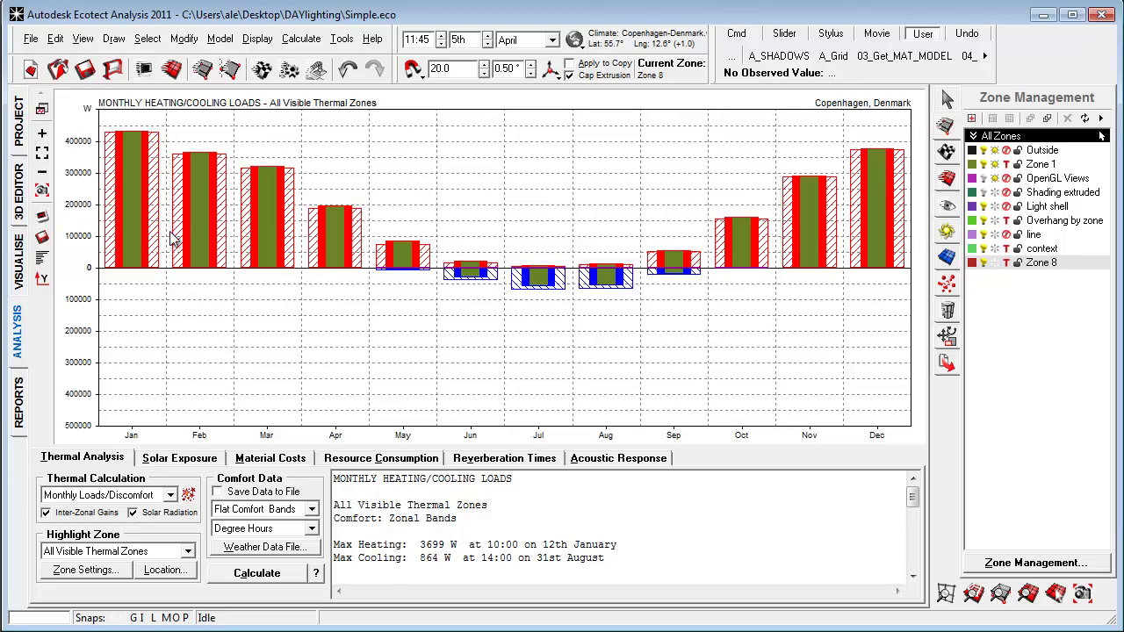
Step: Render the box room and turn on Daily and Annual Sun Path in Shadow Settings
{"action": "left_click", "coordinate": [17, 254]}
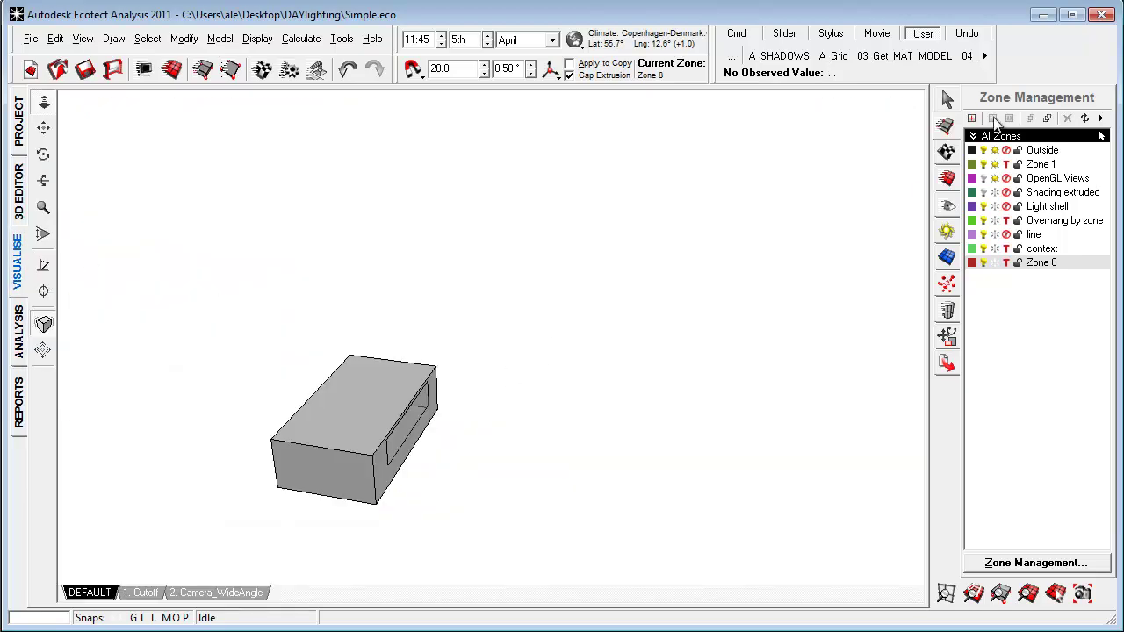
{"action": "left_click", "coordinate": [946, 231]}
{"action": "left_click", "coordinate": [992, 138]}
{"action": "left_click", "coordinate": [992, 152]}
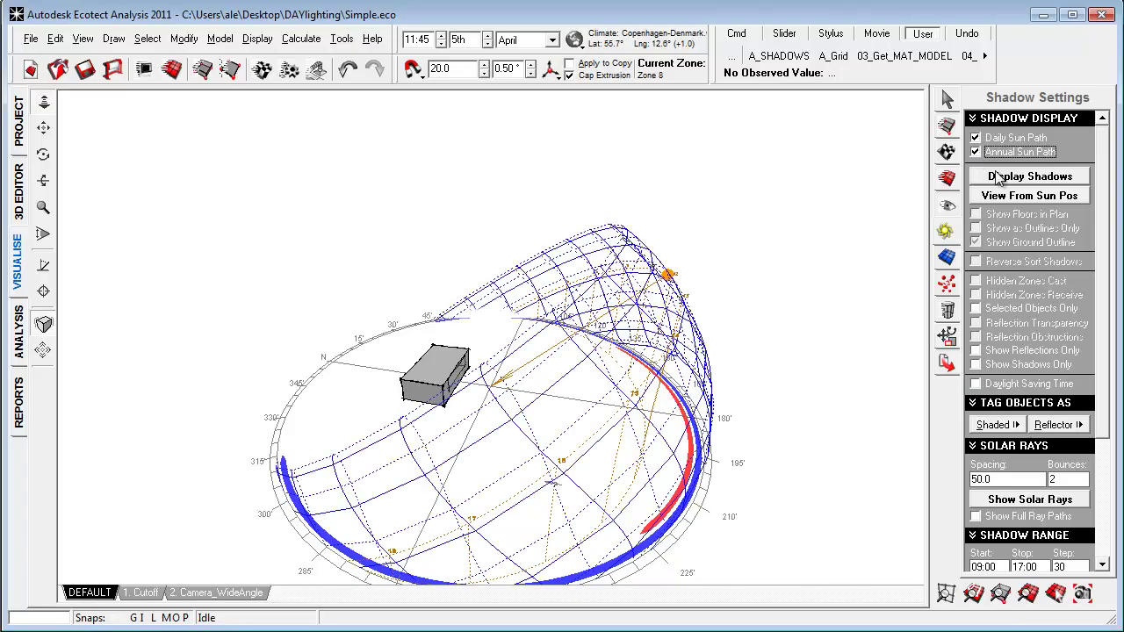
{"action": "right_click_drag", "start_coordinate": [685, 360], "coordinate": [494, 370]}
Step: Back in the 3D Editor, switch off both sun paths and shadow display, and zoom out
{"action": "left_click", "coordinate": [21, 207]}
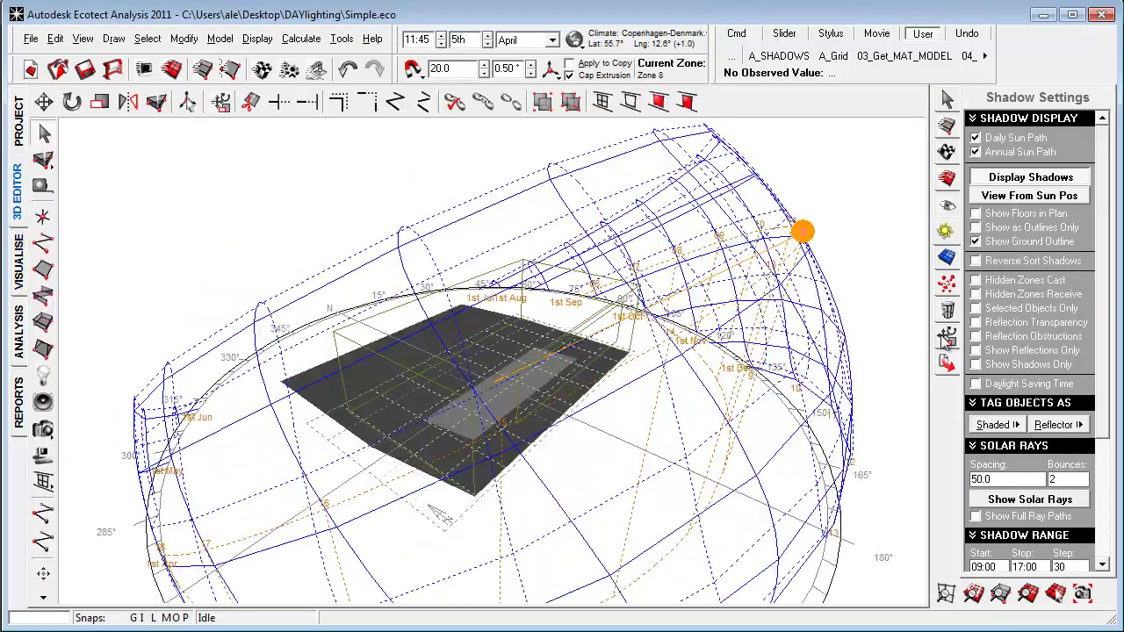
{"action": "left_click", "coordinate": [974, 138]}
{"action": "left_click", "coordinate": [974, 151]}
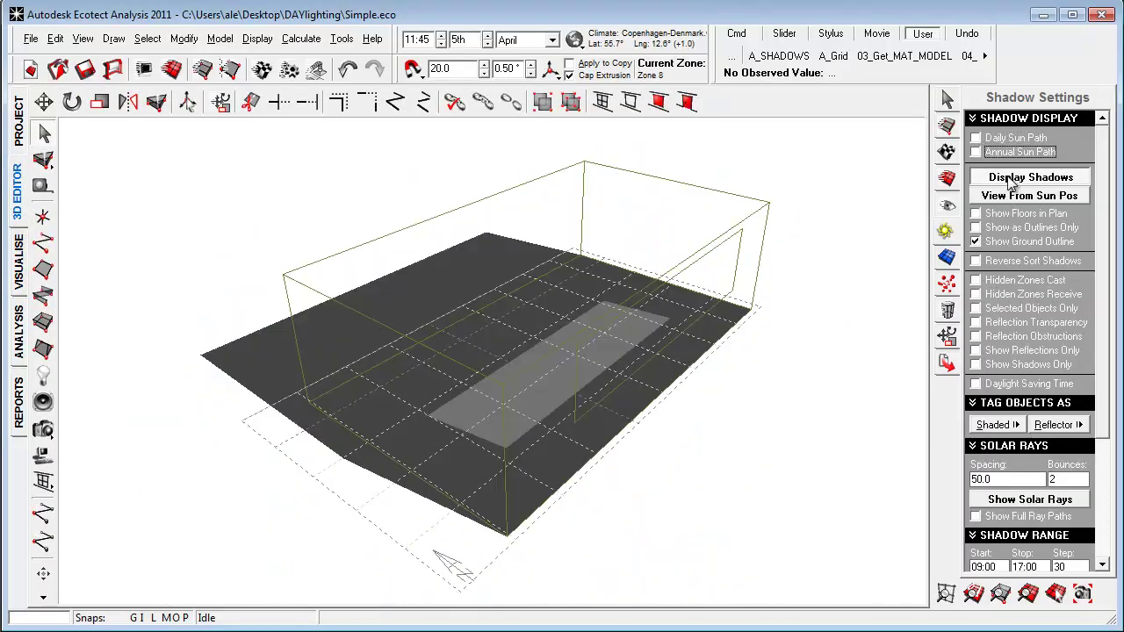
{"action": "left_click", "coordinate": [1019, 176]}
{"action": "scroll", "coordinate": [651, 404], "scroll_direction": "down", "scroll_amount": 5}
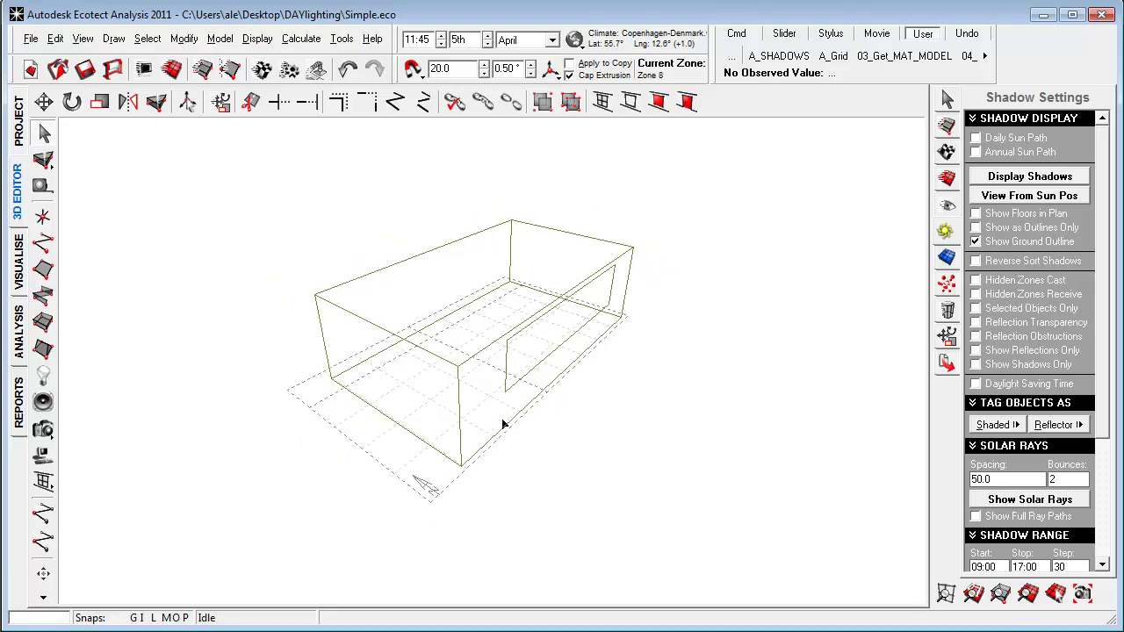
{"action": "scroll", "coordinate": [483, 432], "scroll_direction": "down", "scroll_amount": 2}
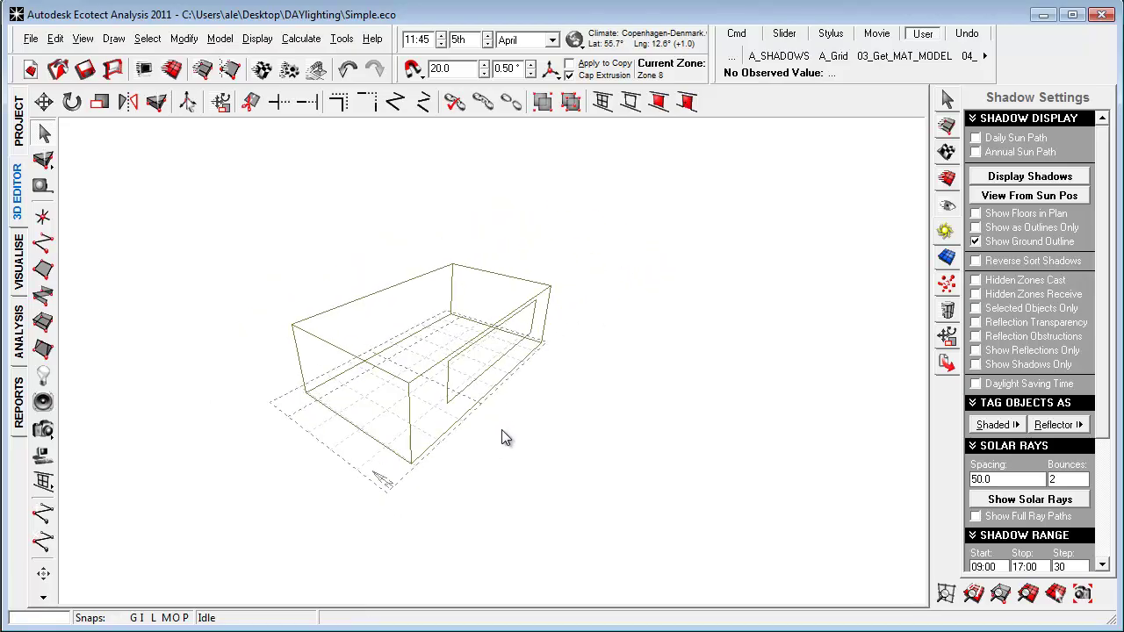
Step: Select the window opening and check its monthly heating and cooling loads
{"action": "left_click", "coordinate": [471, 393]}
{"action": "scroll", "coordinate": [494, 420], "scroll_direction": "up", "scroll_amount": 2}
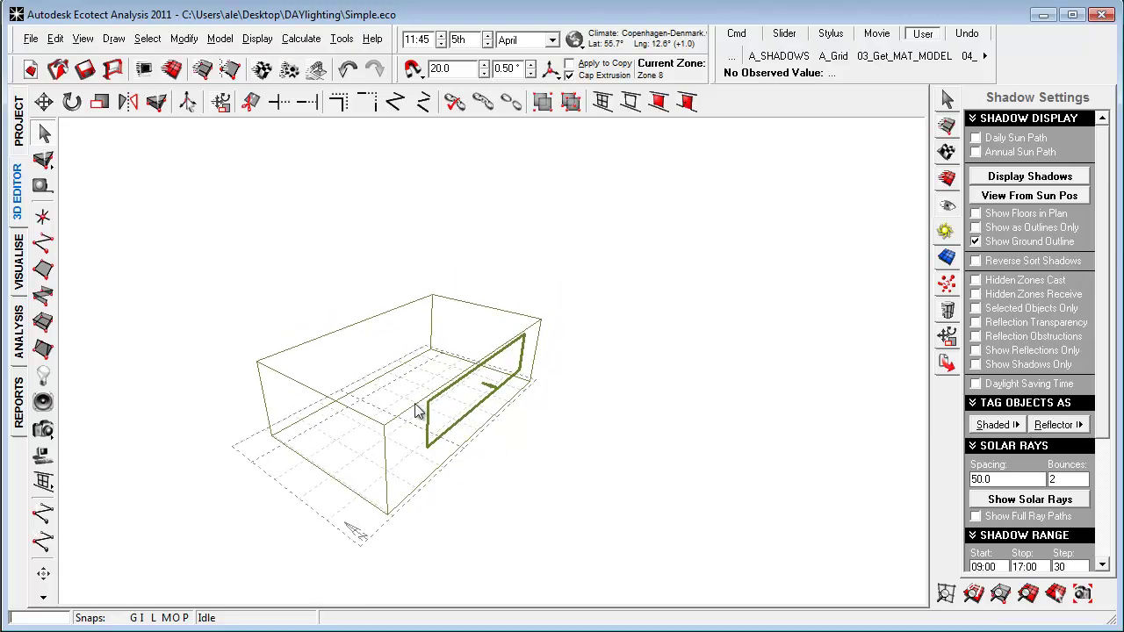
{"action": "left_click", "coordinate": [19, 332]}
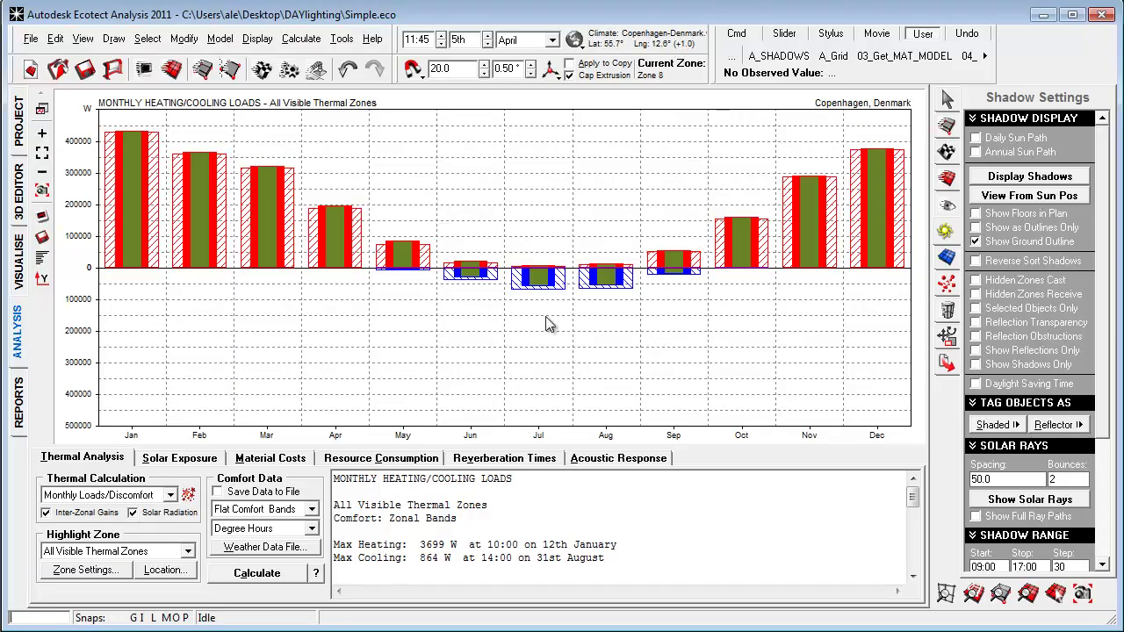
{"action": "left_click", "coordinate": [22, 207]}
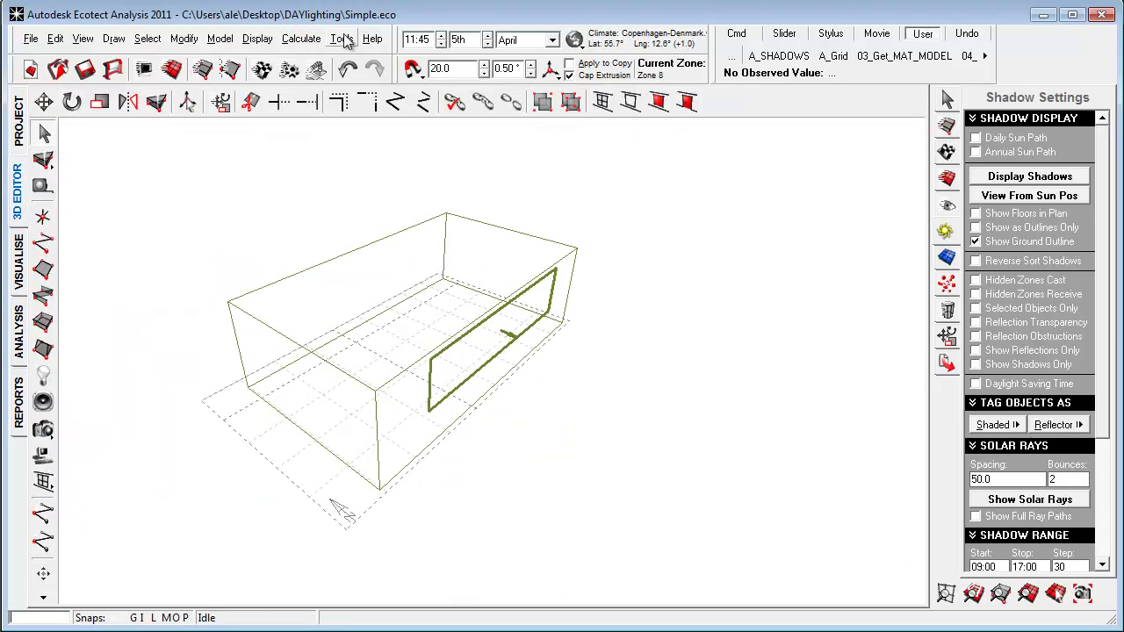
Step: Start the Shading Design Wizard with the optimised shading device approach
{"action": "left_click", "coordinate": [301, 39]}
{"action": "left_click", "coordinate": [364, 104]}
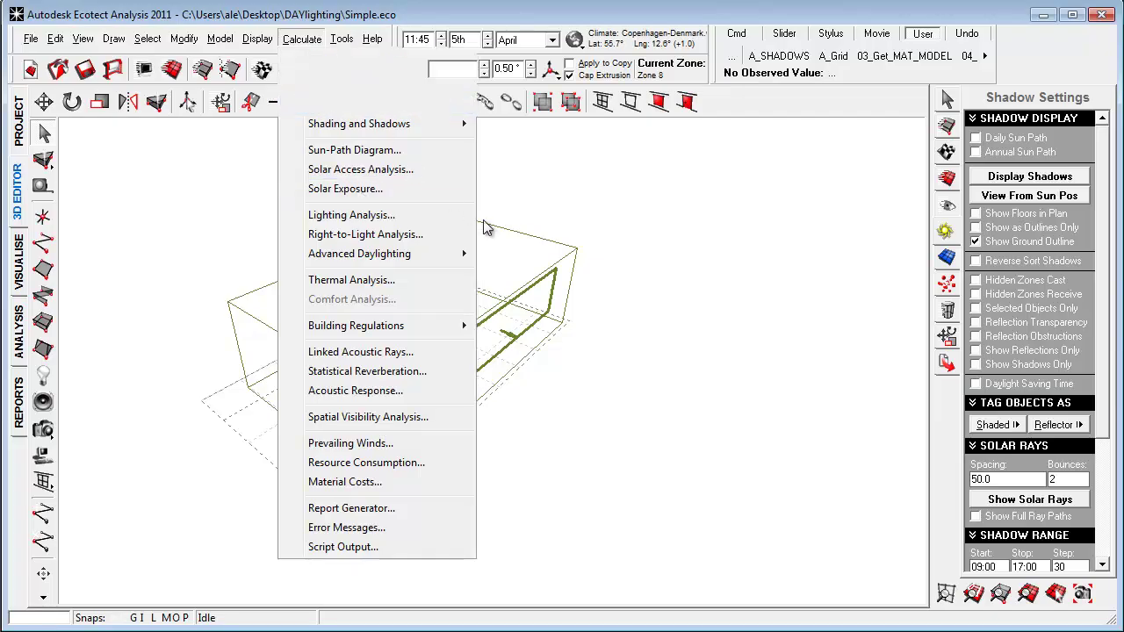
{"action": "left_click", "coordinate": [524, 327]}
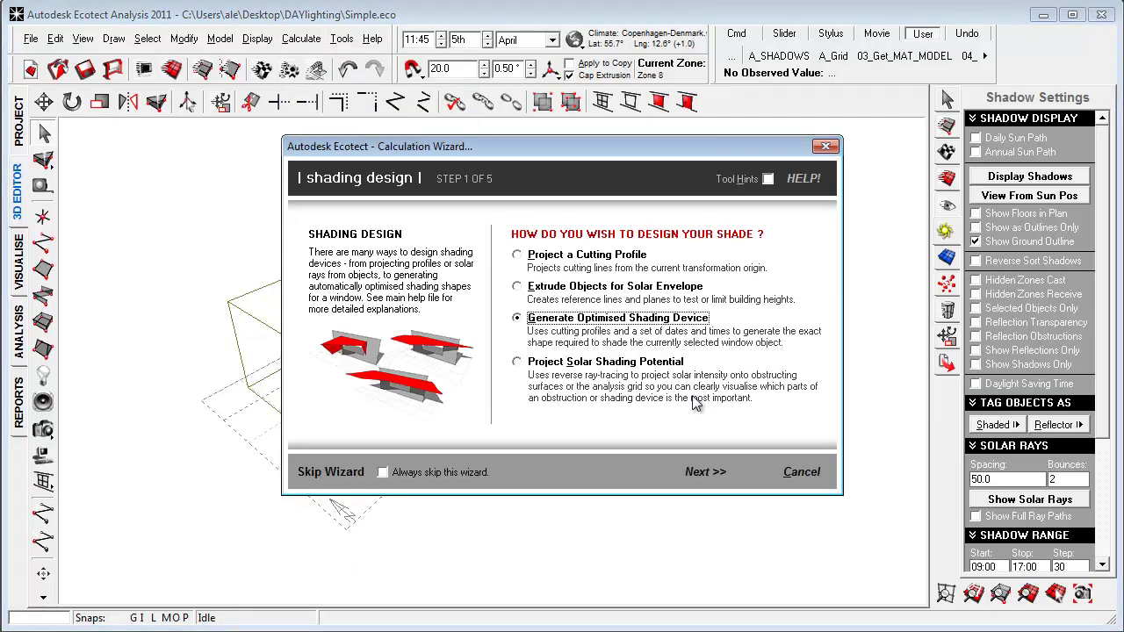
{"action": "left_click", "coordinate": [698, 471]}
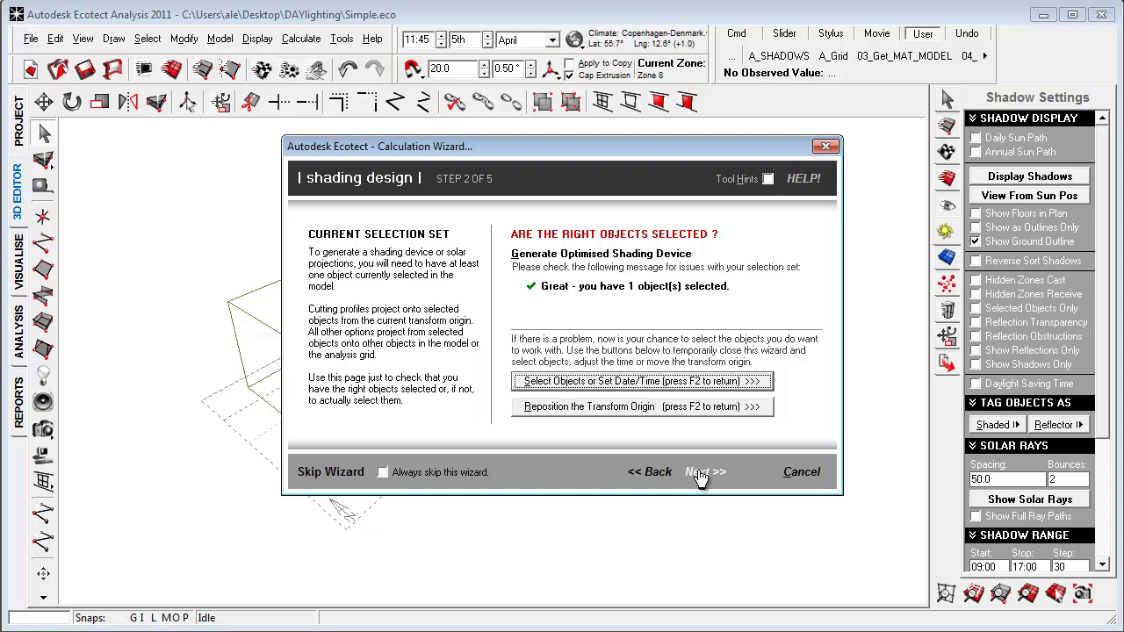
{"action": "left_click", "coordinate": [698, 472]}
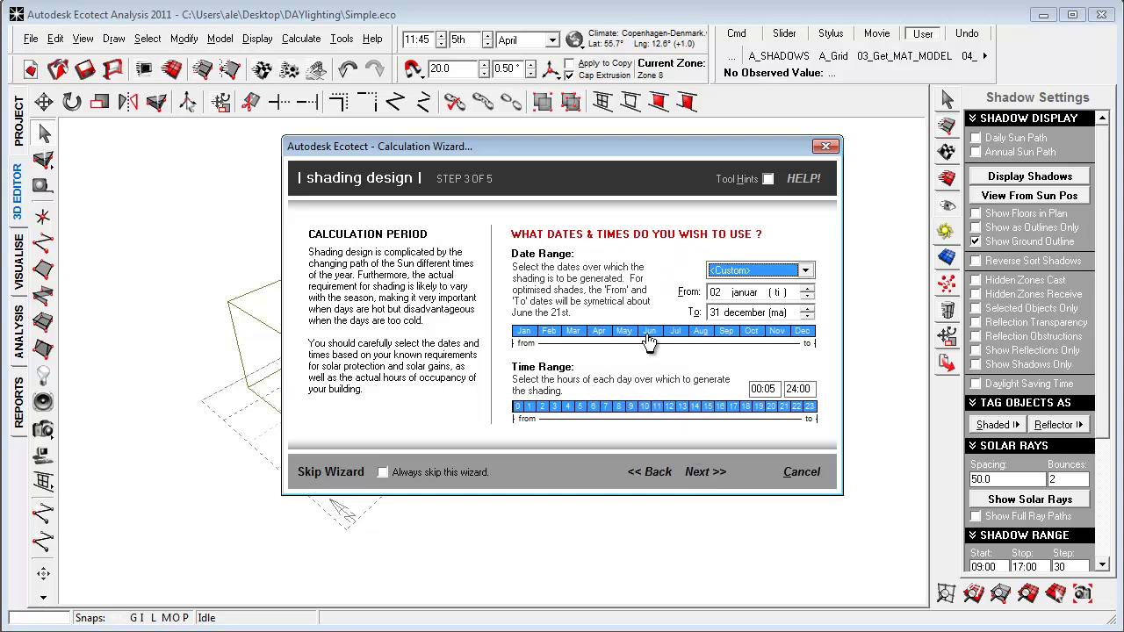
Step: Set the shading period to 25 March–17 September, 10:30 to 16:05 daily
{"action": "mouse_move", "coordinate": [647, 338]}
{"action": "left_mouse_down"}
{"action": "mouse_move", "coordinate": [778, 353]}
{"action": "mouse_move", "coordinate": [629, 342]}
{"action": "left_mouse_up"}
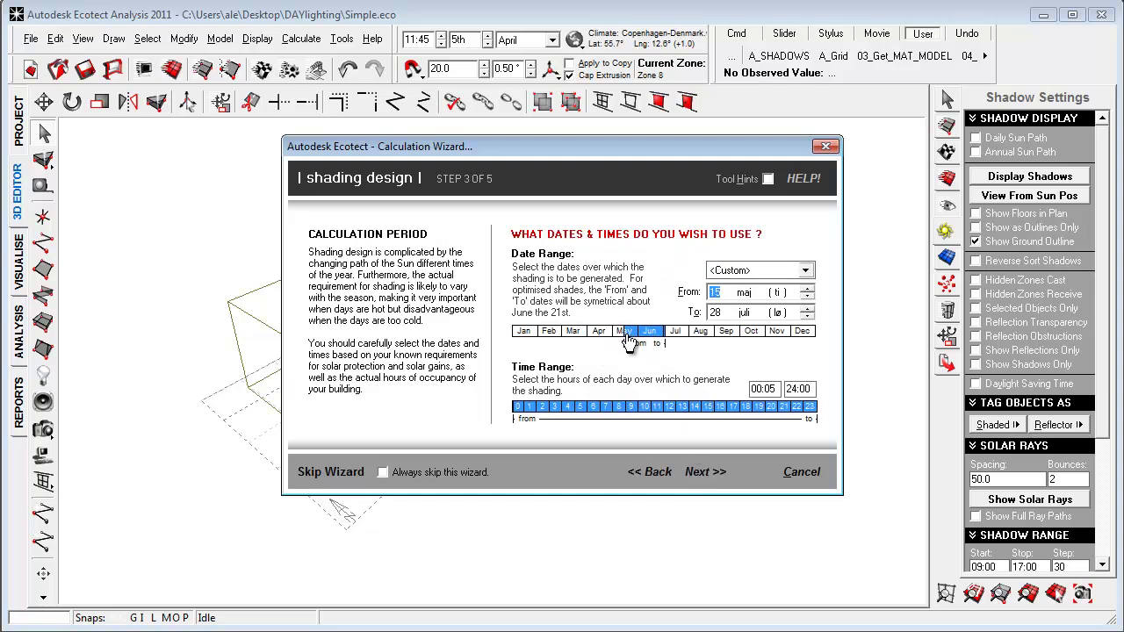
{"action": "left_click_drag", "start_coordinate": [747, 343], "coordinate": [729, 340]}
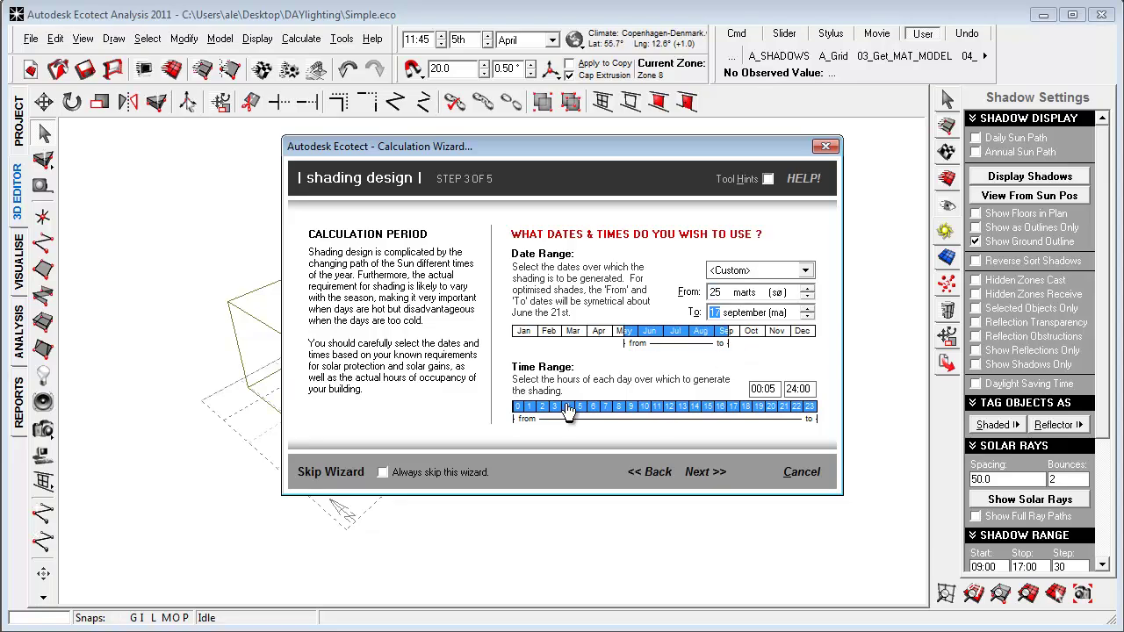
{"action": "left_click", "coordinate": [646, 416]}
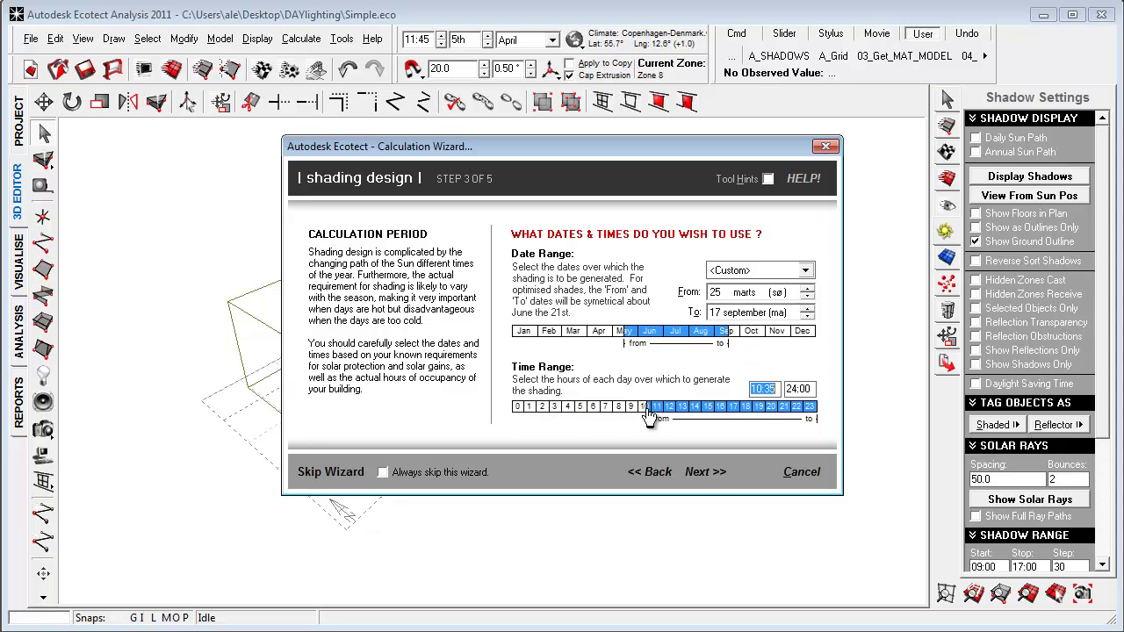
{"action": "left_click", "coordinate": [718, 418]}
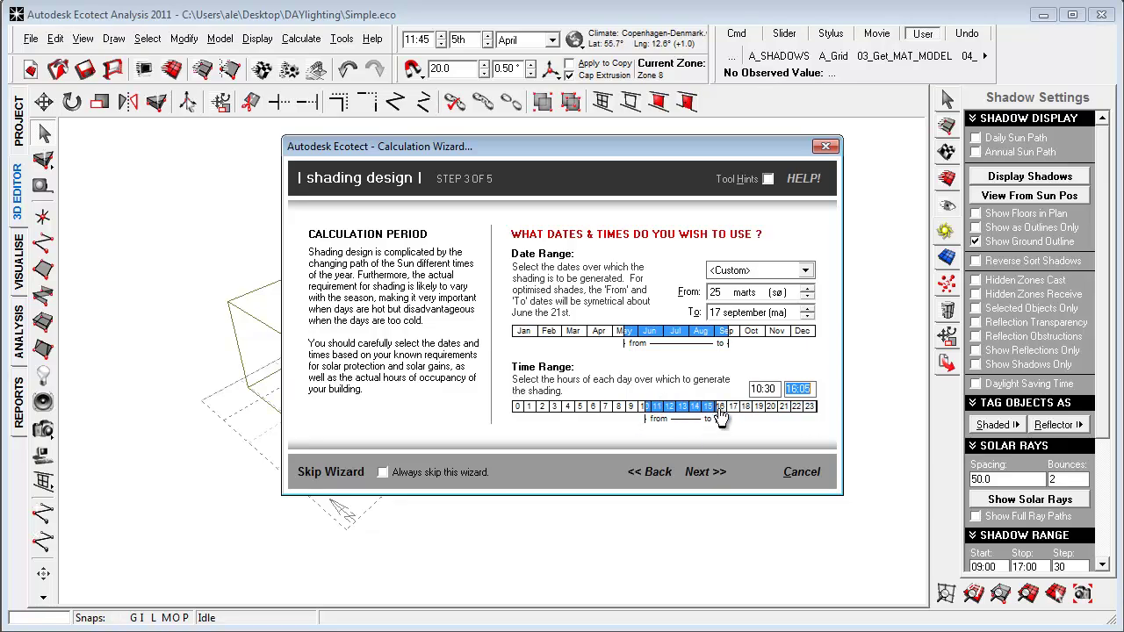
{"action": "left_click", "coordinate": [707, 474]}
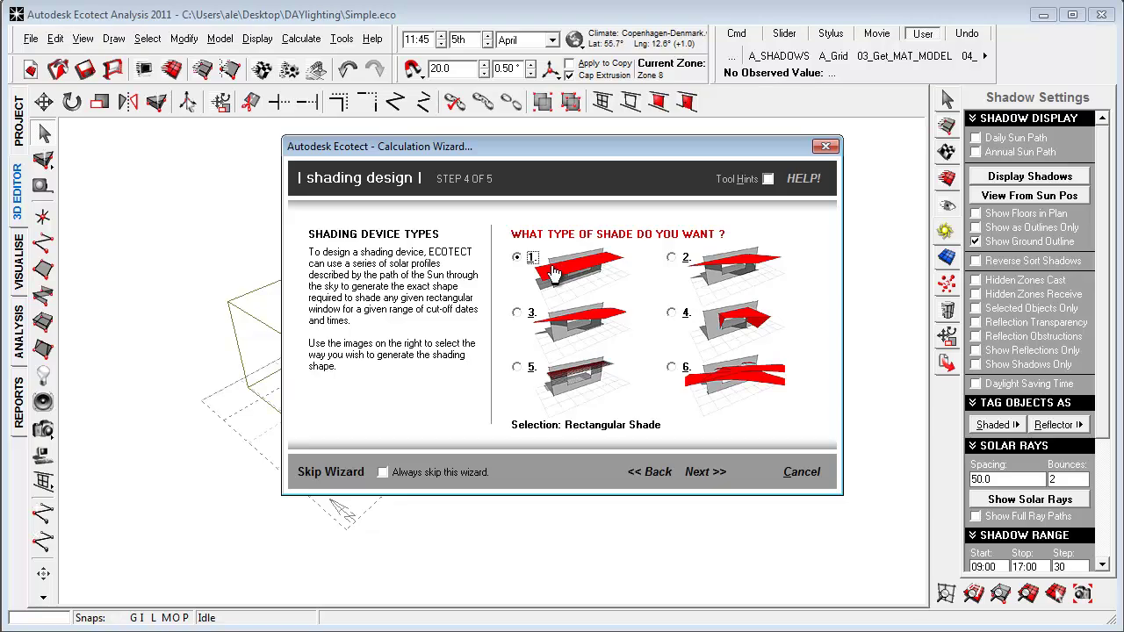
Step: Keep Rectangular Shade as the device type and generate the optimised shade
{"action": "left_click", "coordinate": [698, 473]}
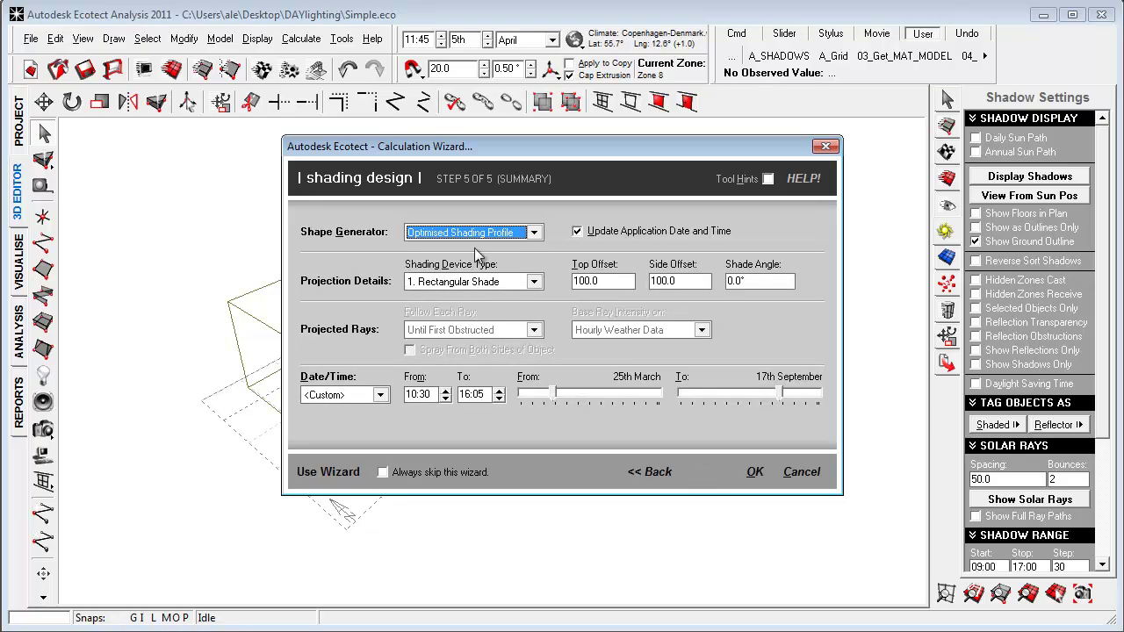
{"action": "left_click", "coordinate": [474, 283]}
{"action": "left_click", "coordinate": [456, 293]}
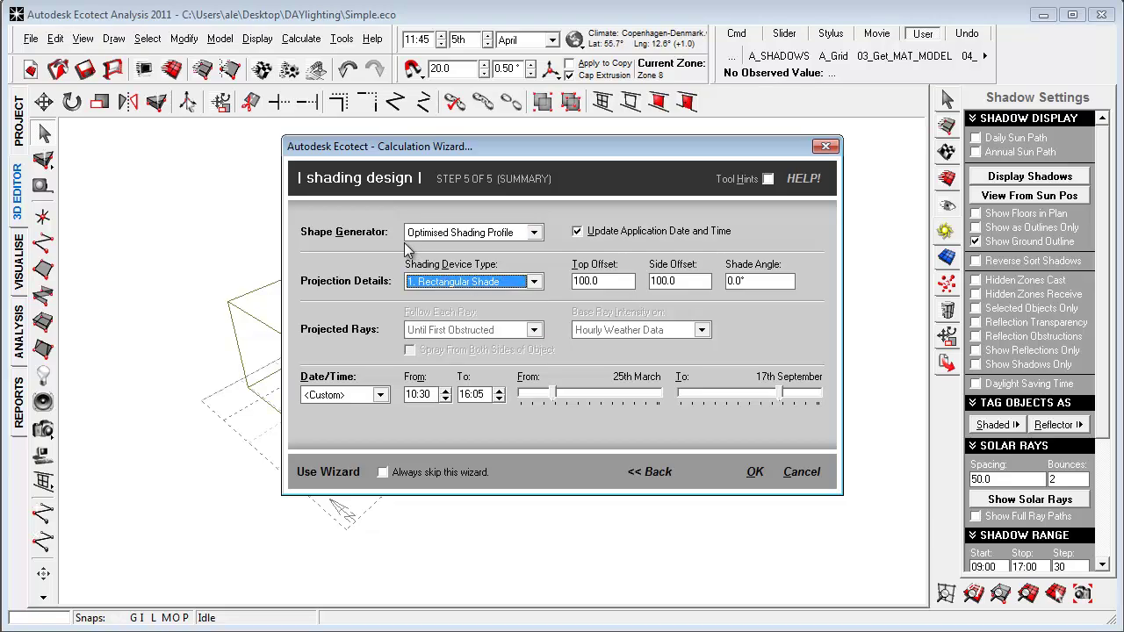
{"action": "left_click", "coordinate": [756, 478]}
{"action": "left_click", "coordinate": [637, 361]}
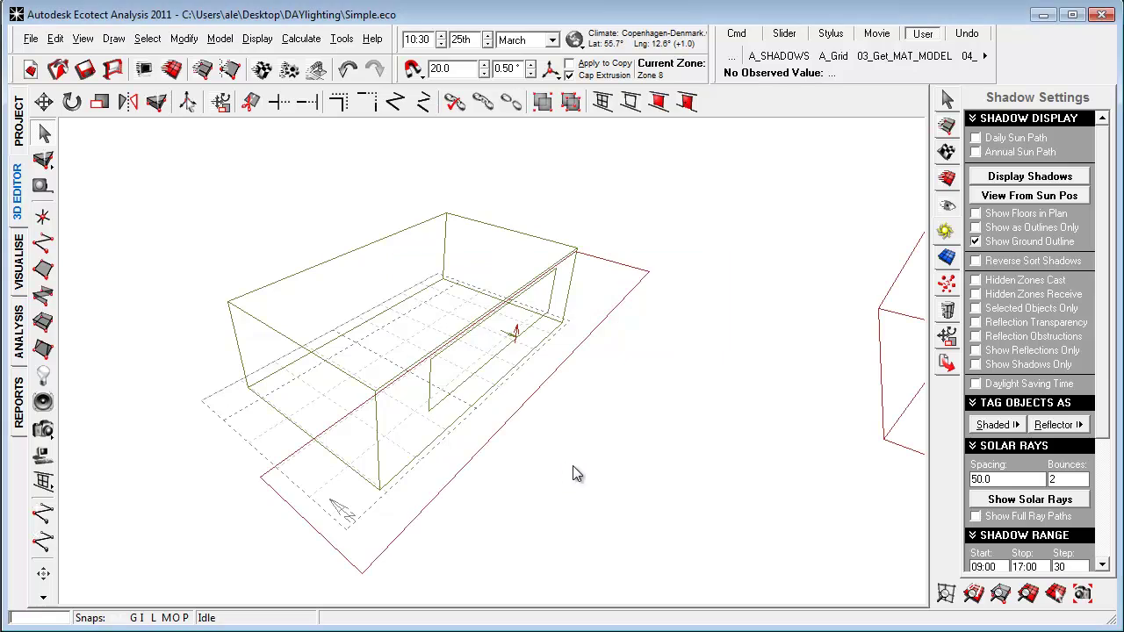
Step: Create a zone named 'Optimal shading' and move the shade object into it
{"action": "left_click", "coordinate": [946, 126]}
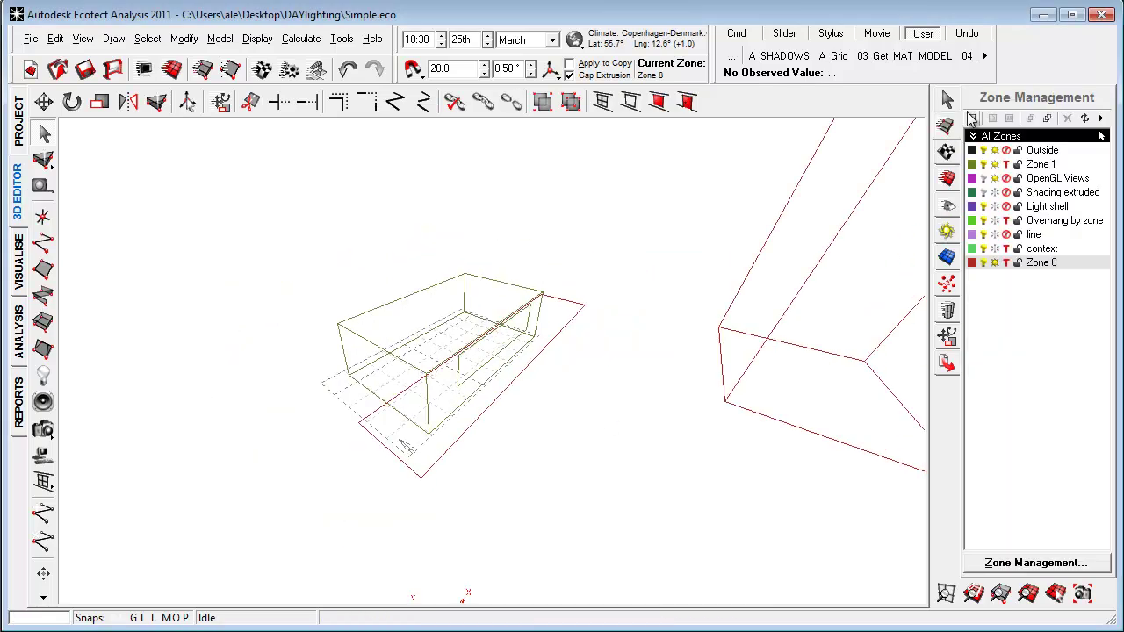
{"action": "left_click", "coordinate": [972, 121]}
{"action": "type", "text": "S"}
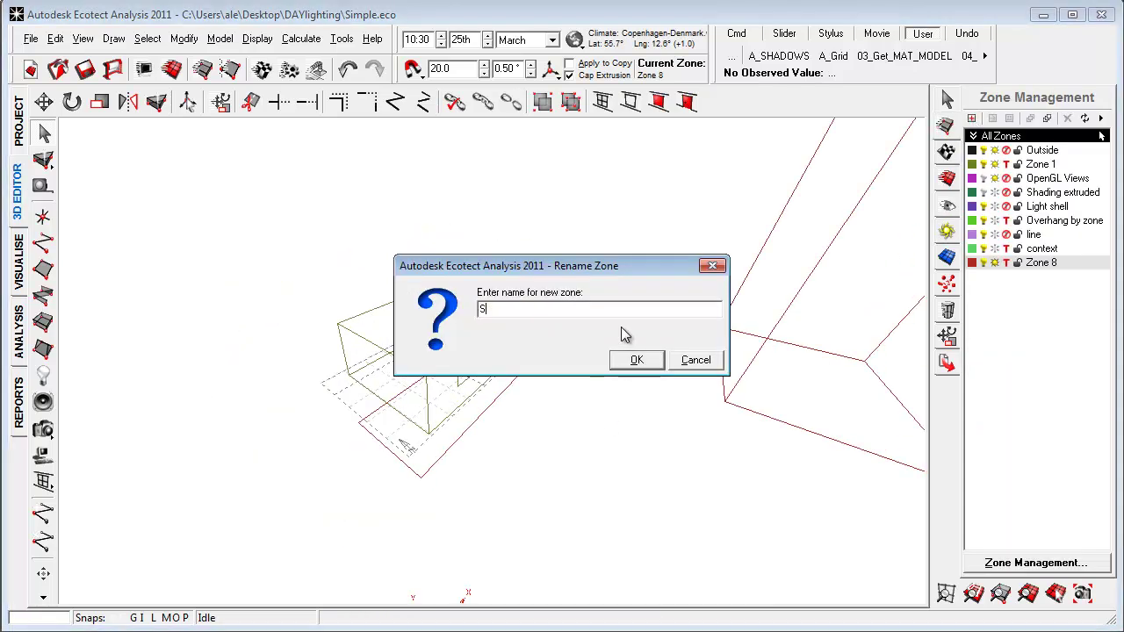
{"action": "type", "text": "ptimal shading"}
{"action": "key", "text": "Return"}
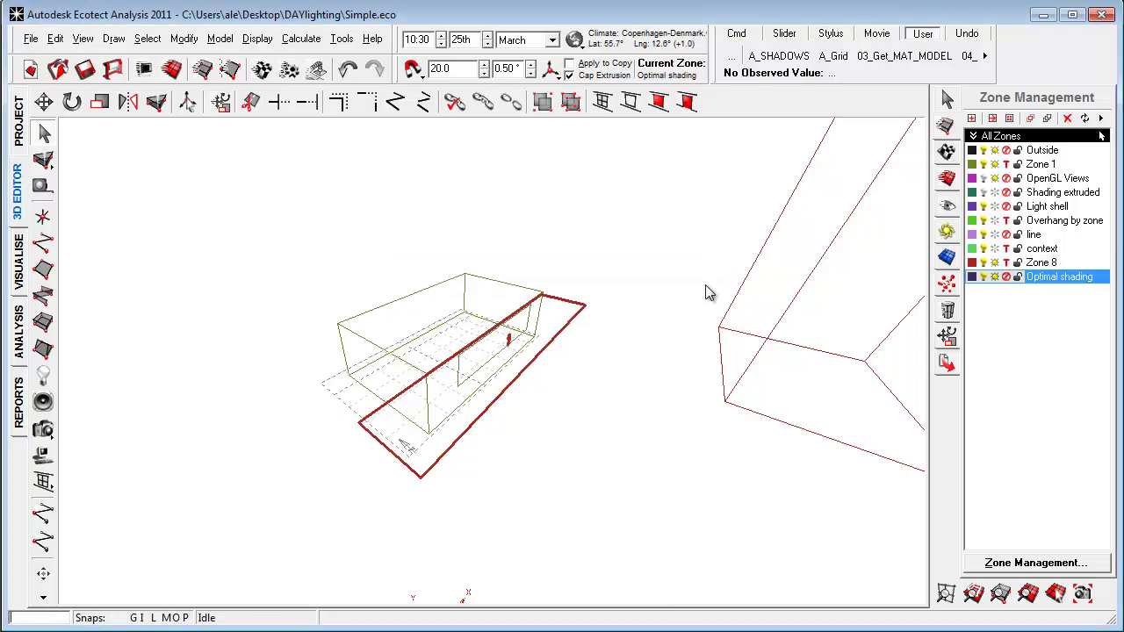
{"action": "right_click", "coordinate": [1051, 283]}
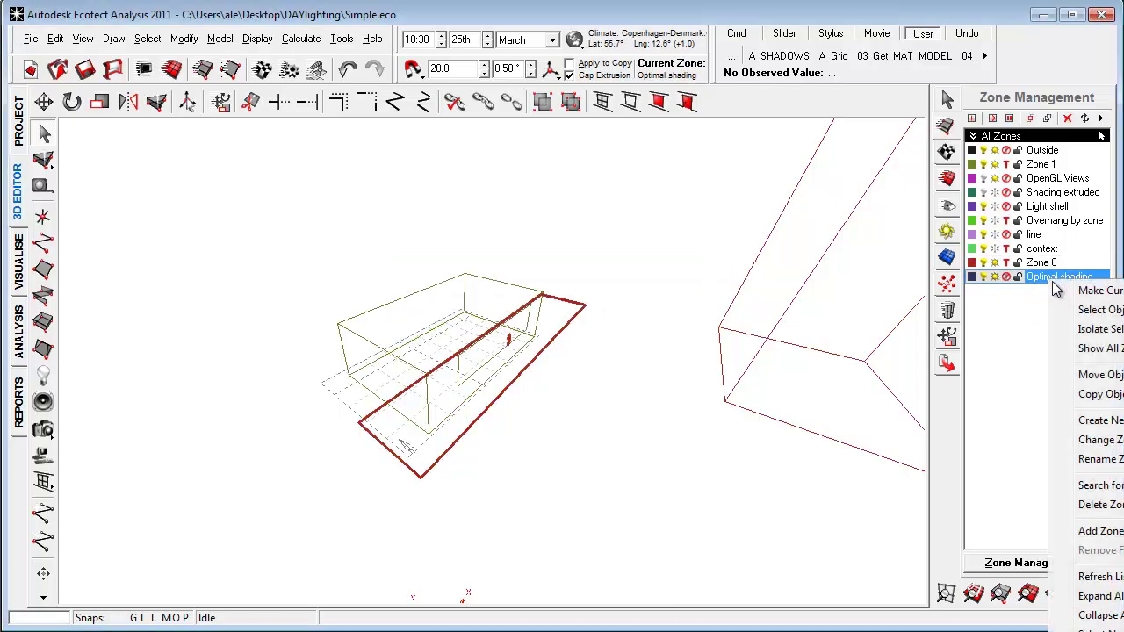
{"action": "left_click", "coordinate": [1102, 375]}
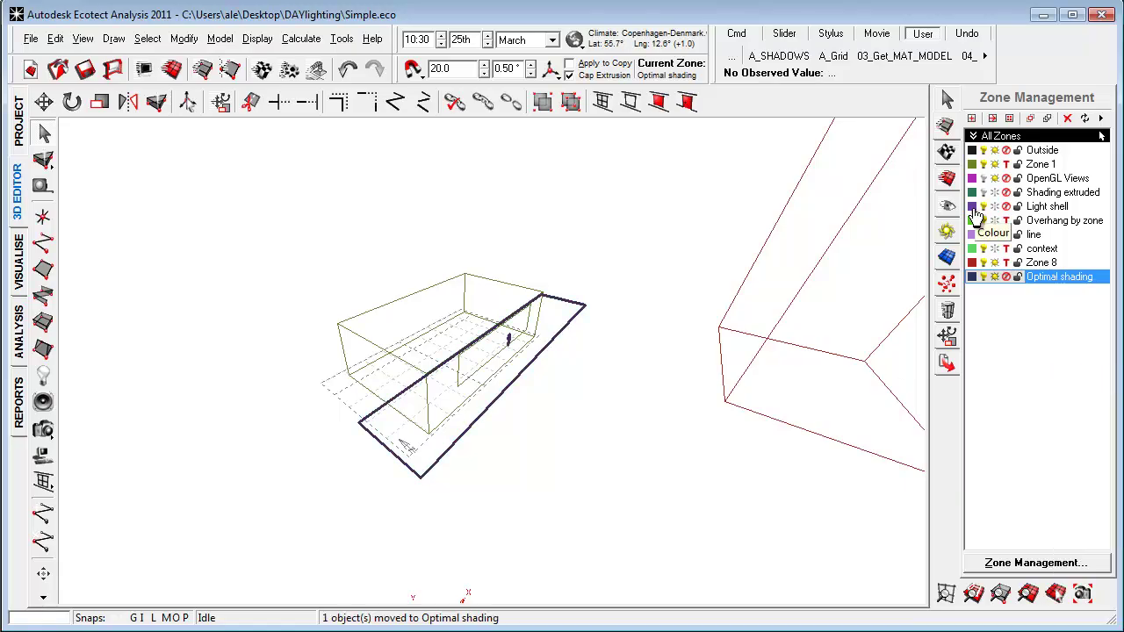
Step: Make Zone 8 current, fit the model to view, and orbit the rendered shade with shadows
{"action": "left_click", "coordinate": [996, 267]}
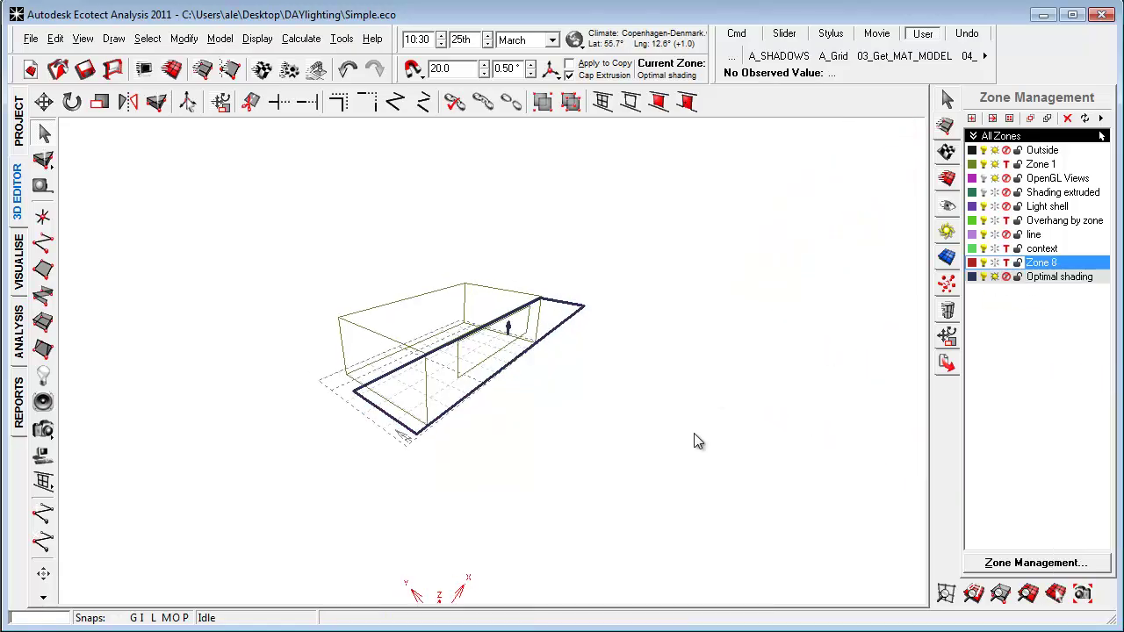
{"action": "left_click", "coordinate": [972, 594]}
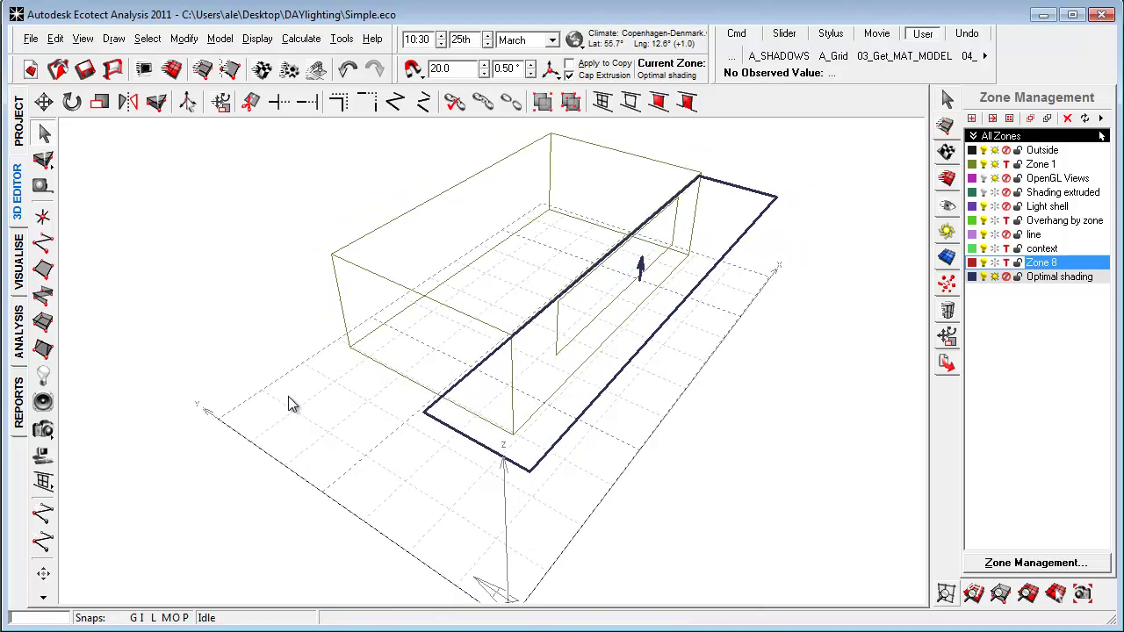
{"action": "left_click", "coordinate": [18, 263]}
{"action": "mouse_move", "coordinate": [243, 396]}
{"action": "left_mouse_down"}
{"action": "mouse_move", "coordinate": [326, 401]}
{"action": "mouse_move", "coordinate": [298, 310]}
{"action": "left_mouse_up"}
{"action": "left_click_drag", "start_coordinate": [310, 369], "coordinate": [453, 400]}
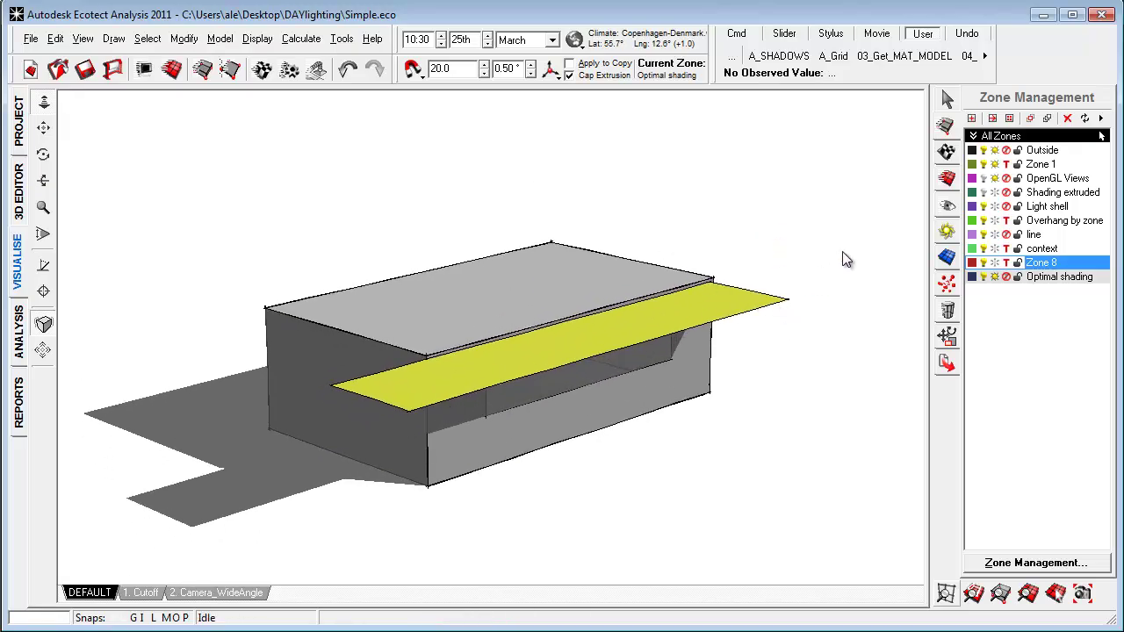
Step: Set the month to July and scroll the time through the day, ending at 12:30 on 25 July
{"action": "left_click_drag", "start_coordinate": [687, 393], "coordinate": [612, 392]}
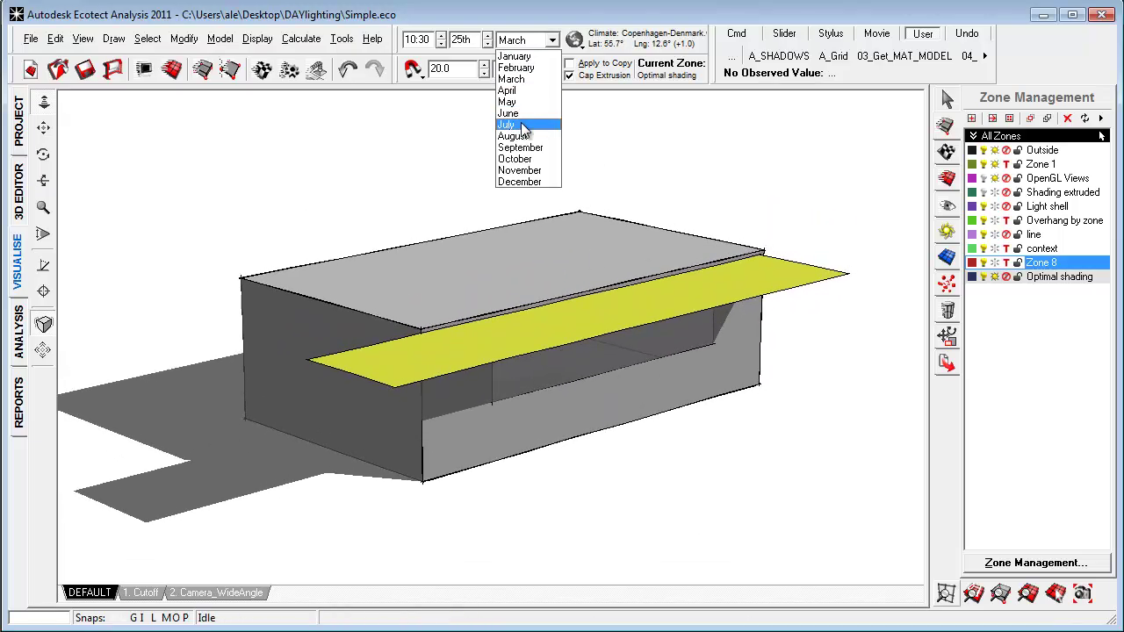
{"action": "left_click", "coordinate": [523, 126]}
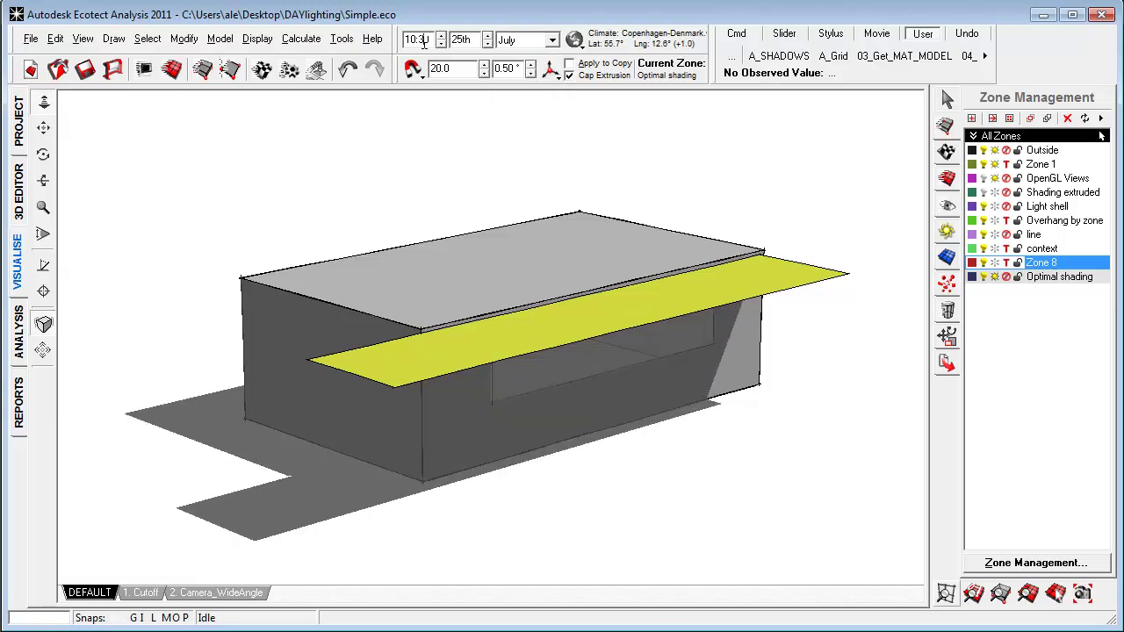
{"action": "scroll", "coordinate": [434, 39], "scroll_direction": "up", "scroll_amount": 7}
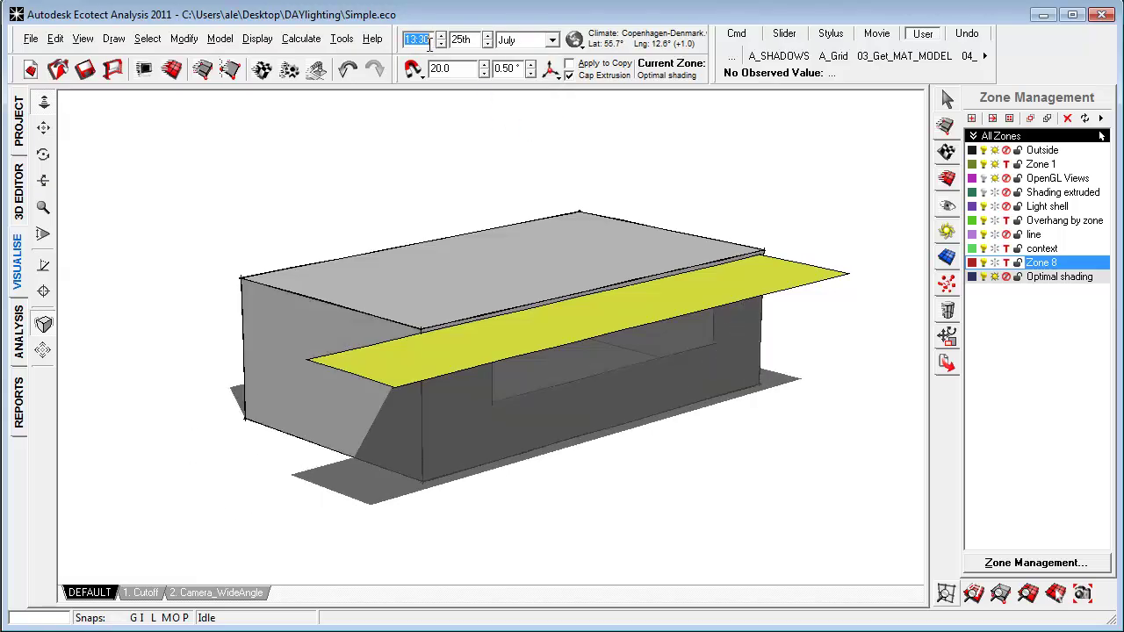
{"action": "scroll", "coordinate": [430, 54], "scroll_direction": "down", "scroll_amount": 5}
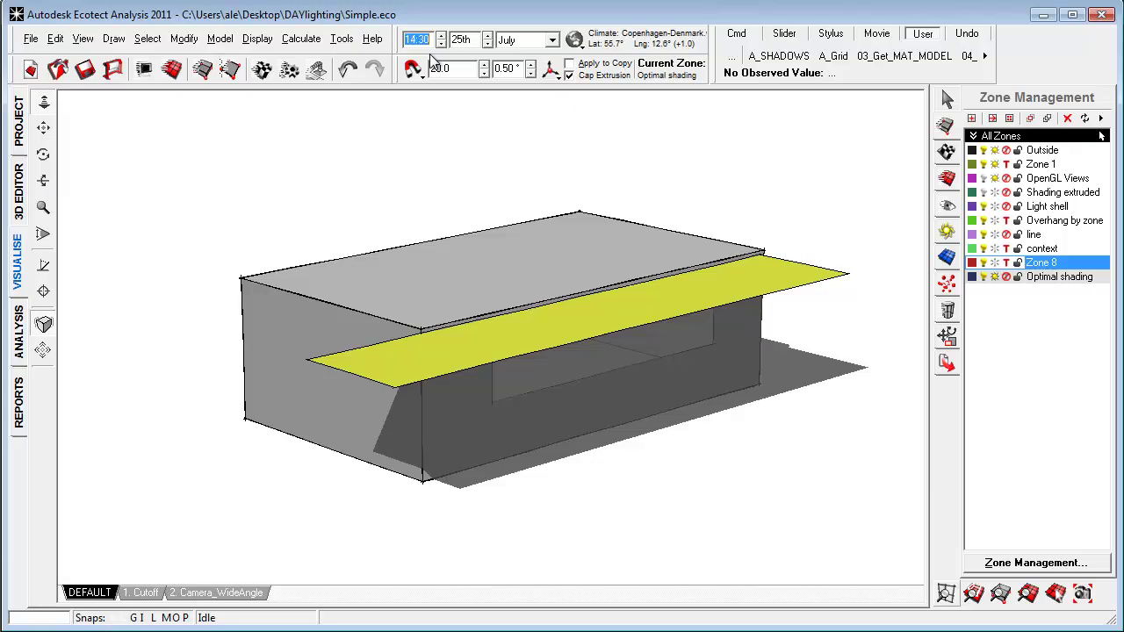
{"action": "scroll", "coordinate": [431, 62], "scroll_direction": "down", "scroll_amount": 4}
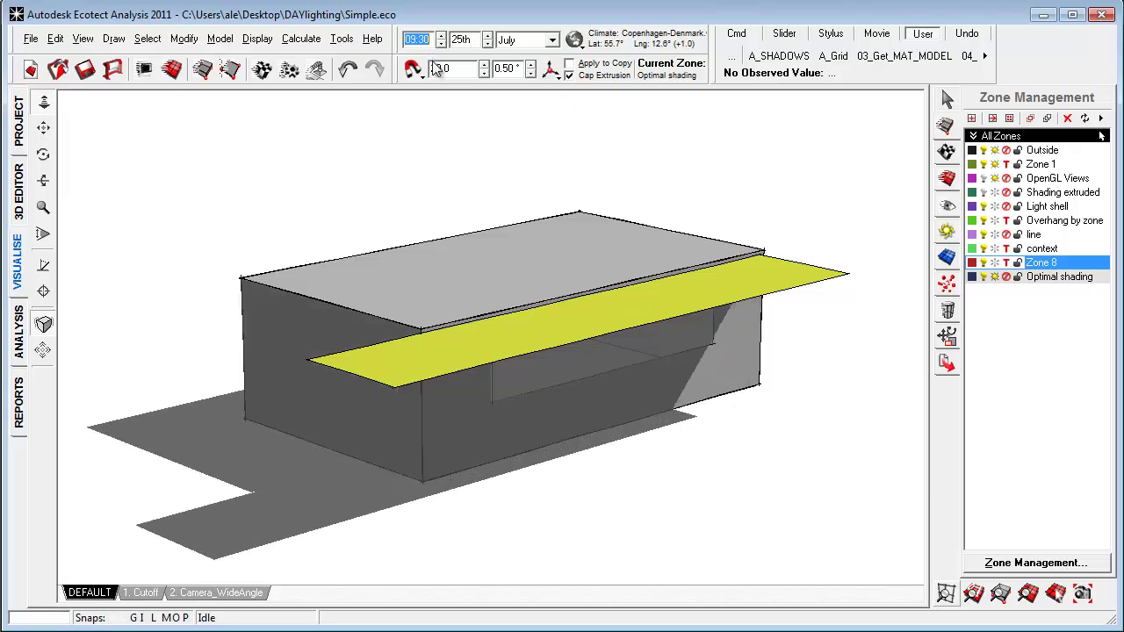
{"action": "scroll", "coordinate": [434, 68], "scroll_direction": "up", "scroll_amount": 4}
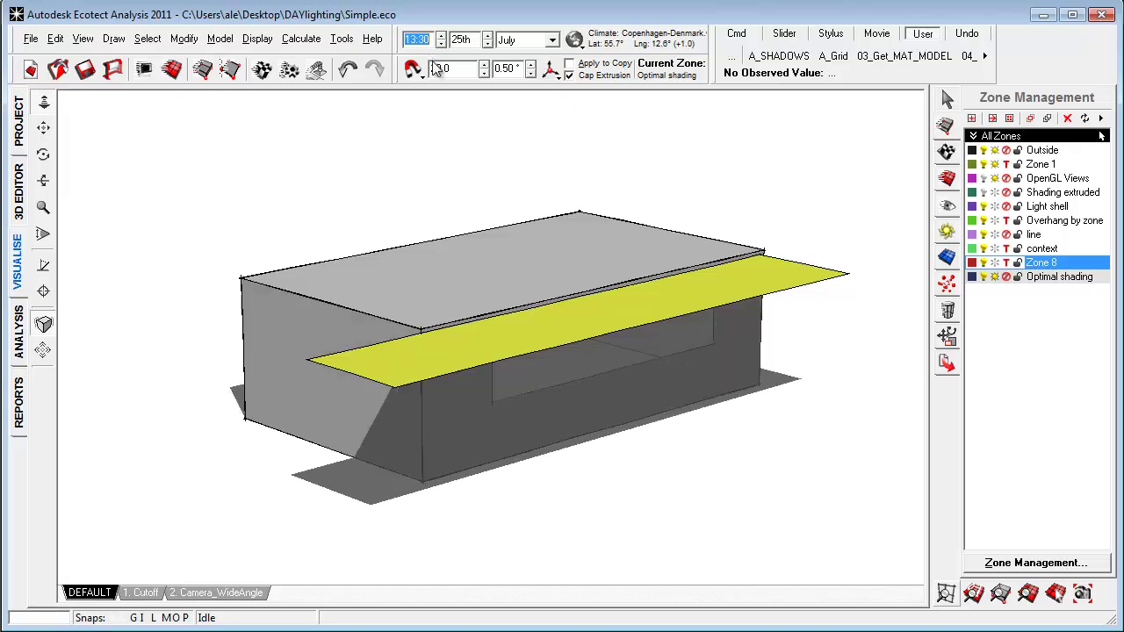
{"action": "scroll", "coordinate": [435, 68], "scroll_direction": "down", "scroll_amount": 1}
Step: Draw a rectangular zone in plan view beside the room and keep the name Zone 10
{"action": "left_click", "coordinate": [19, 211]}
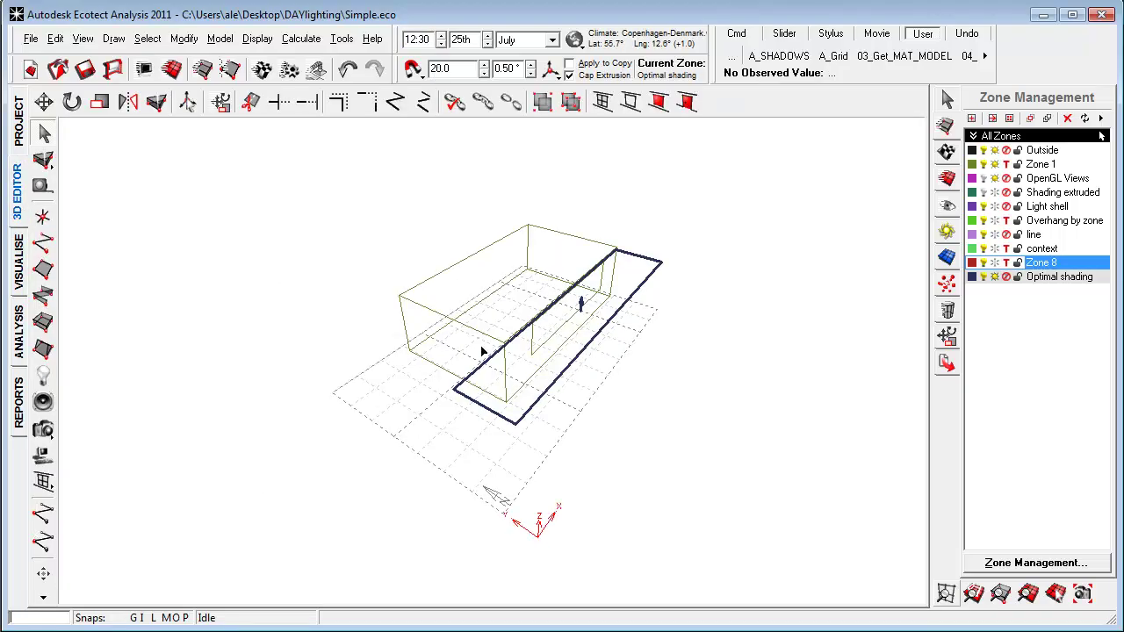
{"action": "middle_click_drag", "start_coordinate": [625, 373], "coordinate": [399, 371]}
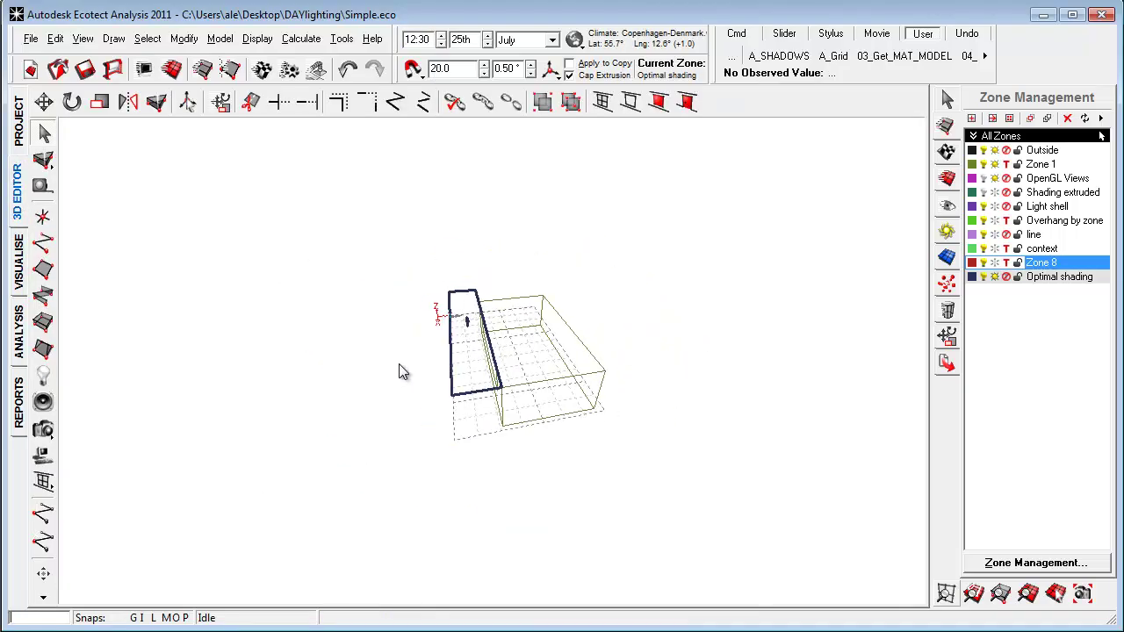
{"action": "left_click", "coordinate": [113, 39]}
{"action": "left_click", "coordinate": [188, 414]}
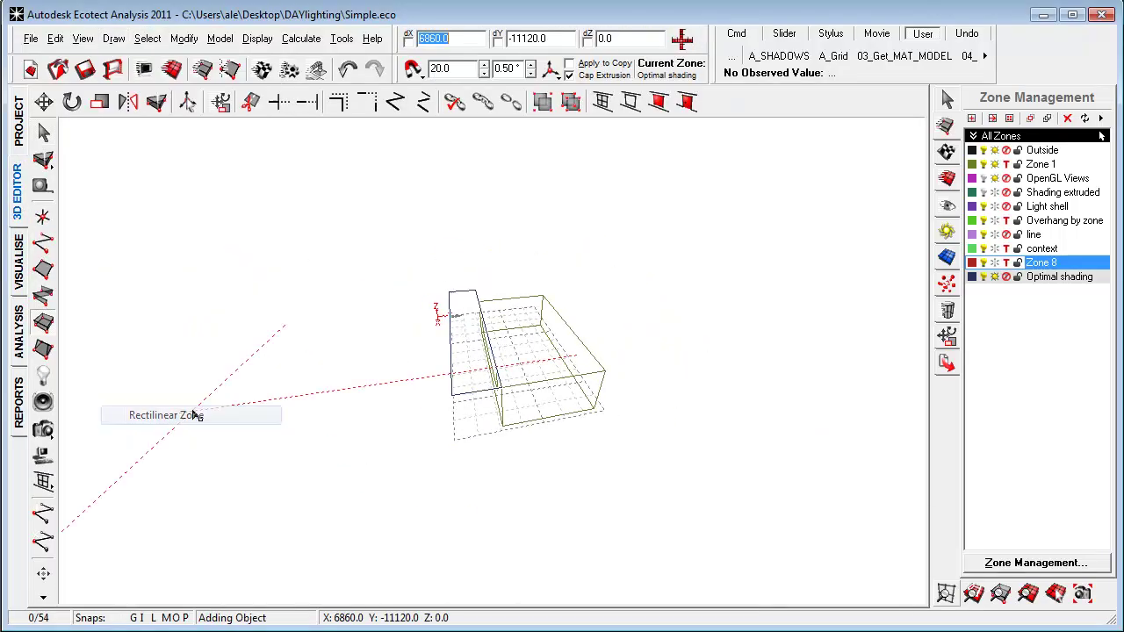
{"action": "left_click", "coordinate": [596, 421]}
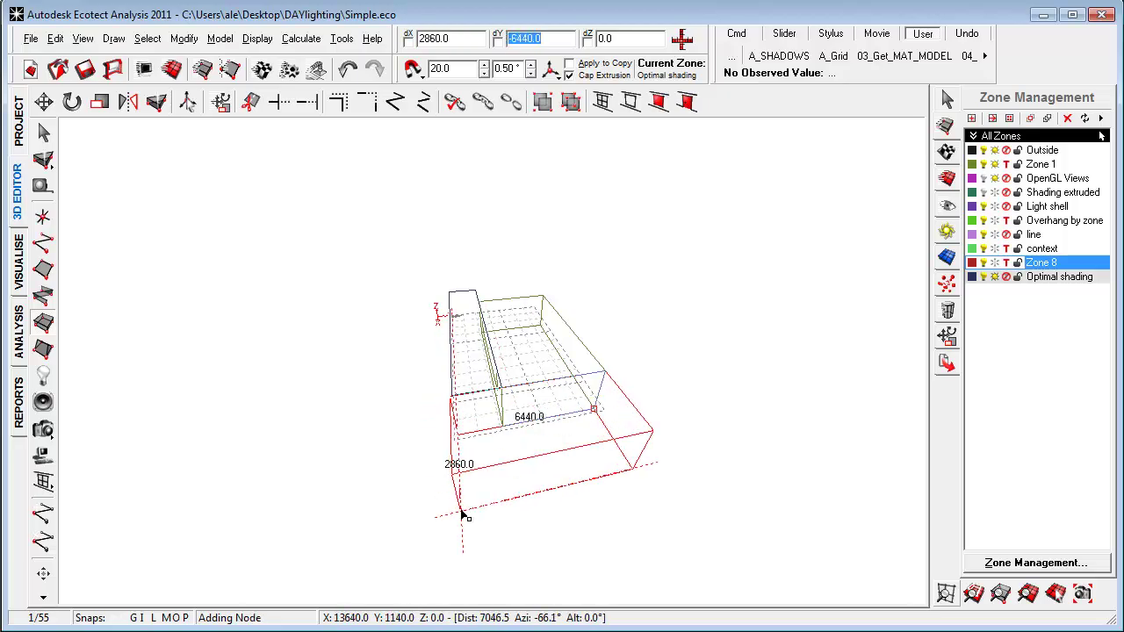
{"action": "key", "text": "F8"}
{"action": "scroll", "coordinate": [463, 483], "scroll_direction": "down", "scroll_amount": 2}
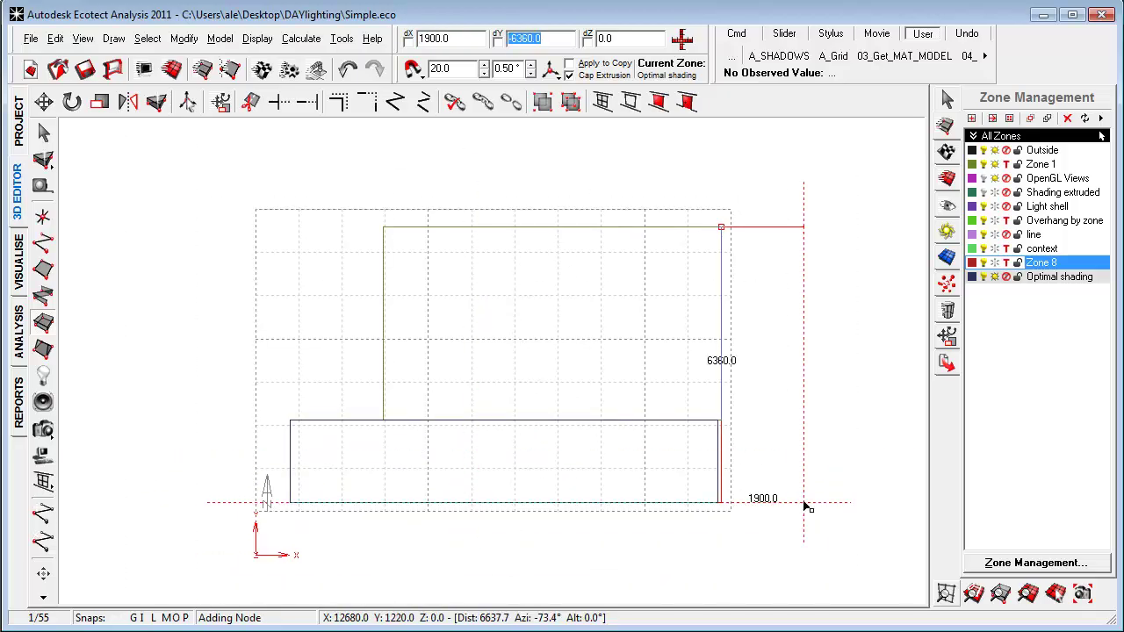
{"action": "scroll", "coordinate": [826, 506], "scroll_direction": "down", "scroll_amount": 2}
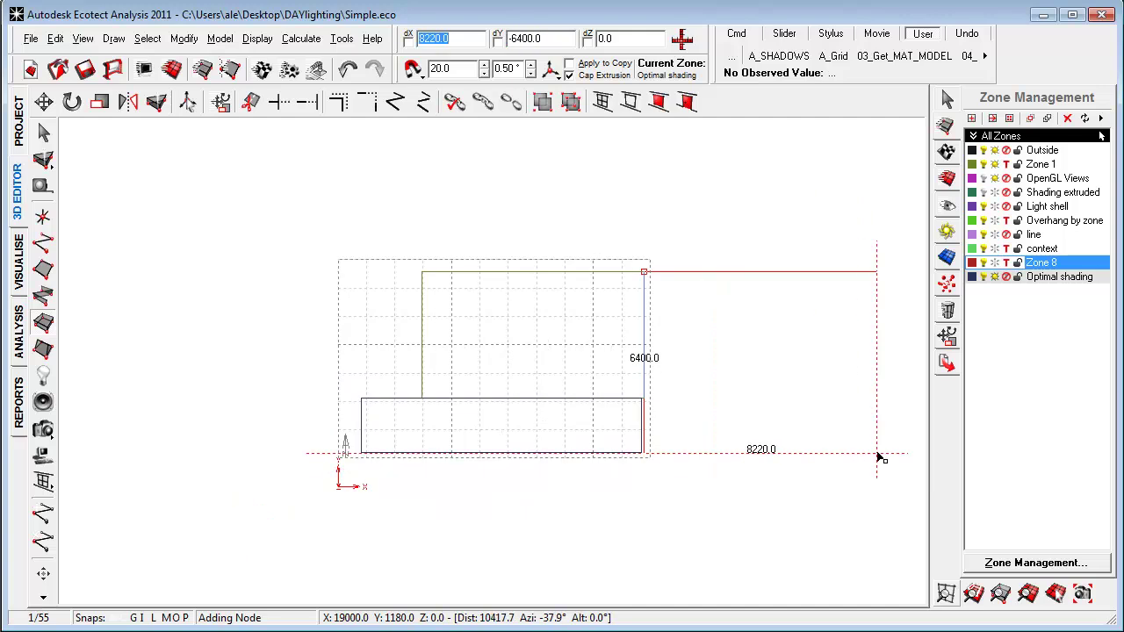
{"action": "left_click", "coordinate": [877, 452]}
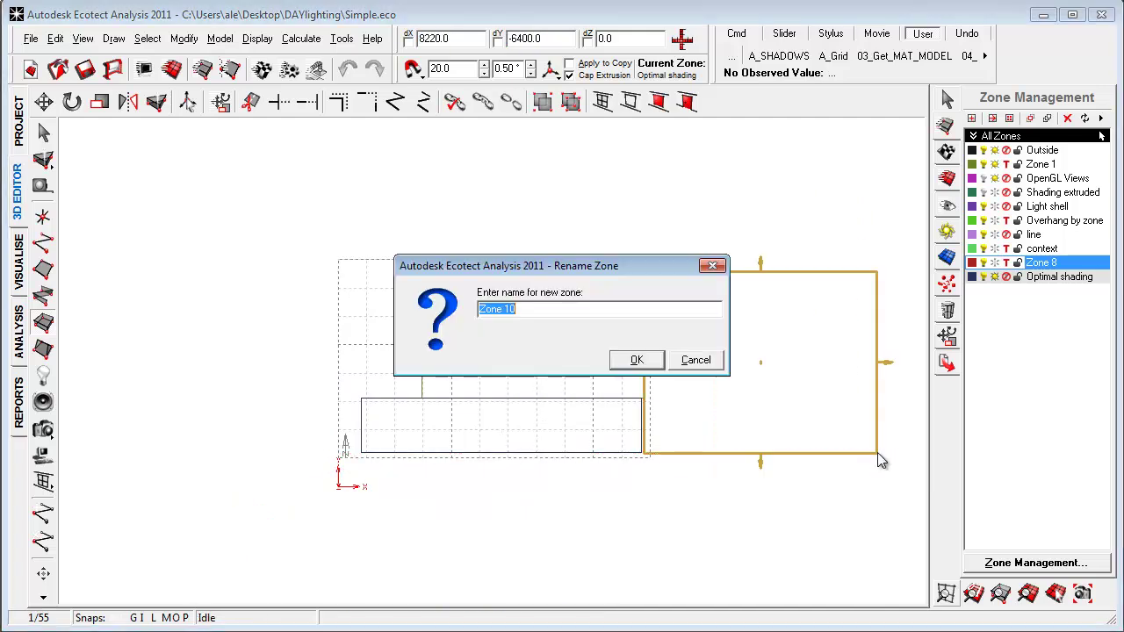
{"action": "left_click", "coordinate": [639, 362]}
Step: Draw a rectilinear box zone enclosing the room and keep the name Zone 11
{"action": "right_click_drag", "start_coordinate": [547, 434], "coordinate": [595, 398]}
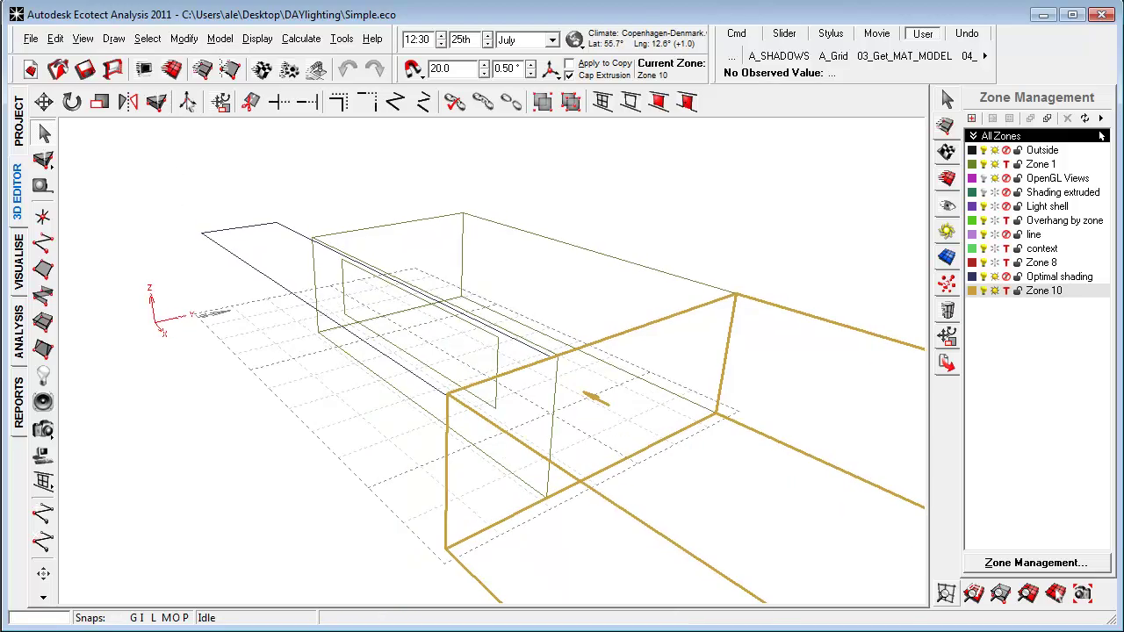
{"action": "left_click", "coordinate": [972, 604]}
{"action": "mouse_move", "coordinate": [363, 464]}
{"action": "right_mouse_down"}
{"action": "mouse_move", "coordinate": [494, 451]}
{"action": "mouse_move", "coordinate": [281, 228]}
{"action": "right_mouse_up"}
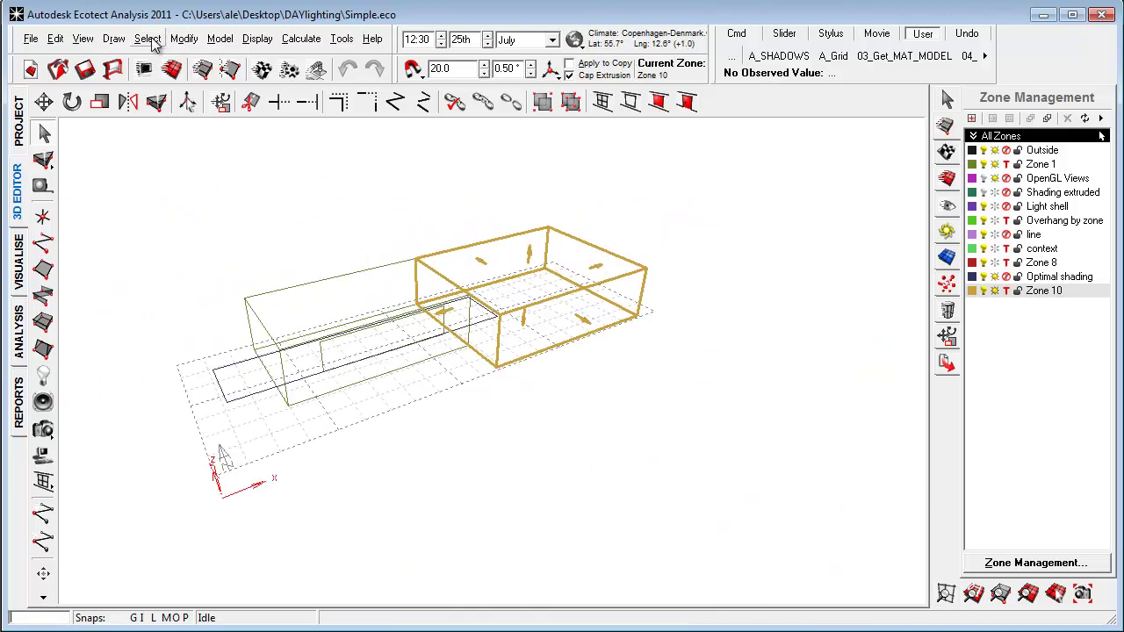
{"action": "left_click", "coordinate": [115, 40]}
{"action": "left_click", "coordinate": [201, 416]}
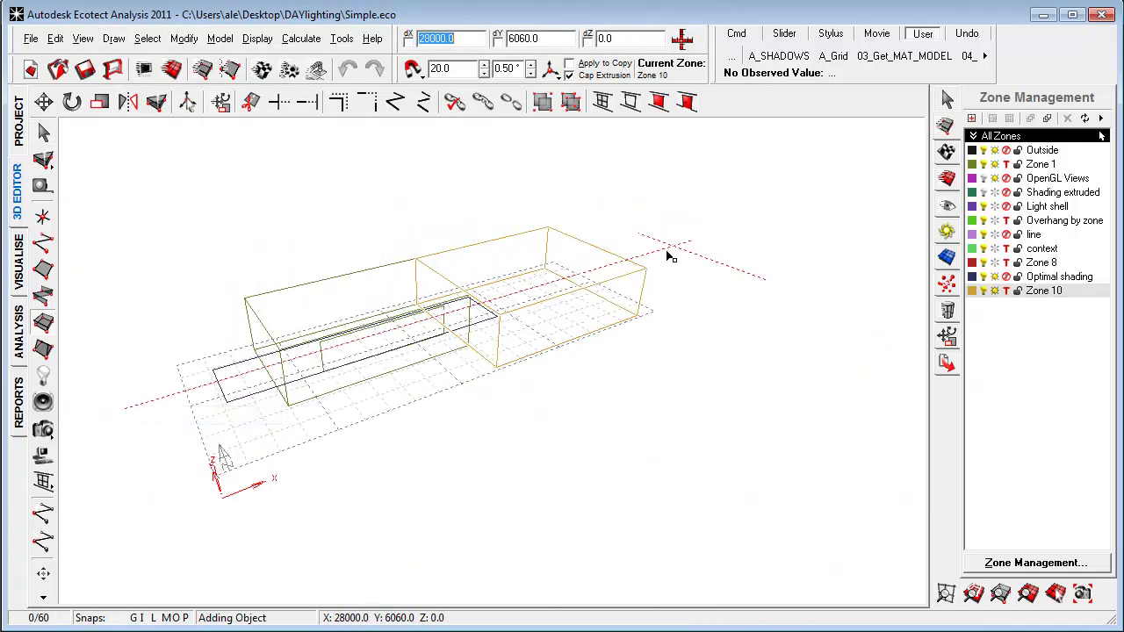
{"action": "left_click", "coordinate": [650, 268]}
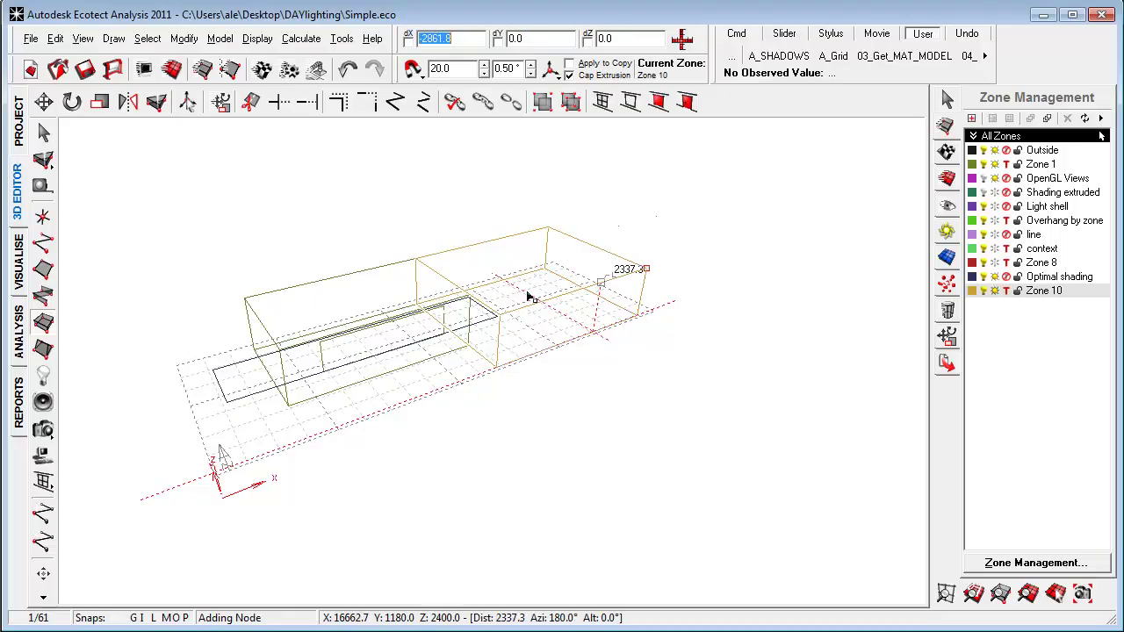
{"action": "left_click", "coordinate": [248, 303]}
{"action": "left_click", "coordinate": [638, 362]}
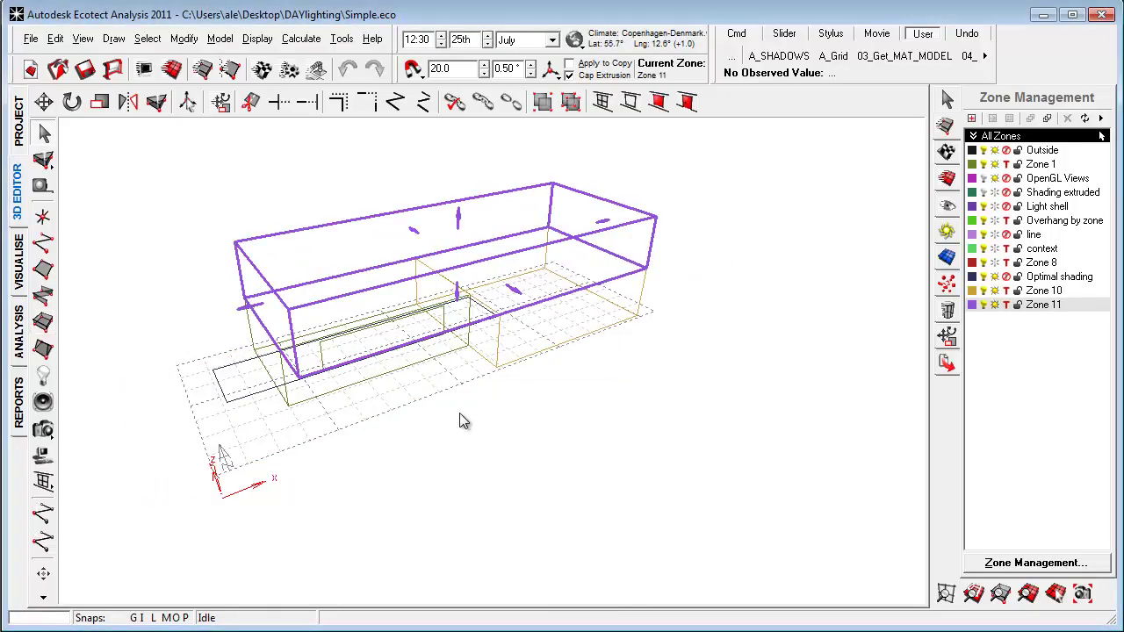
{"action": "right_click_drag", "start_coordinate": [379, 449], "coordinate": [312, 431]}
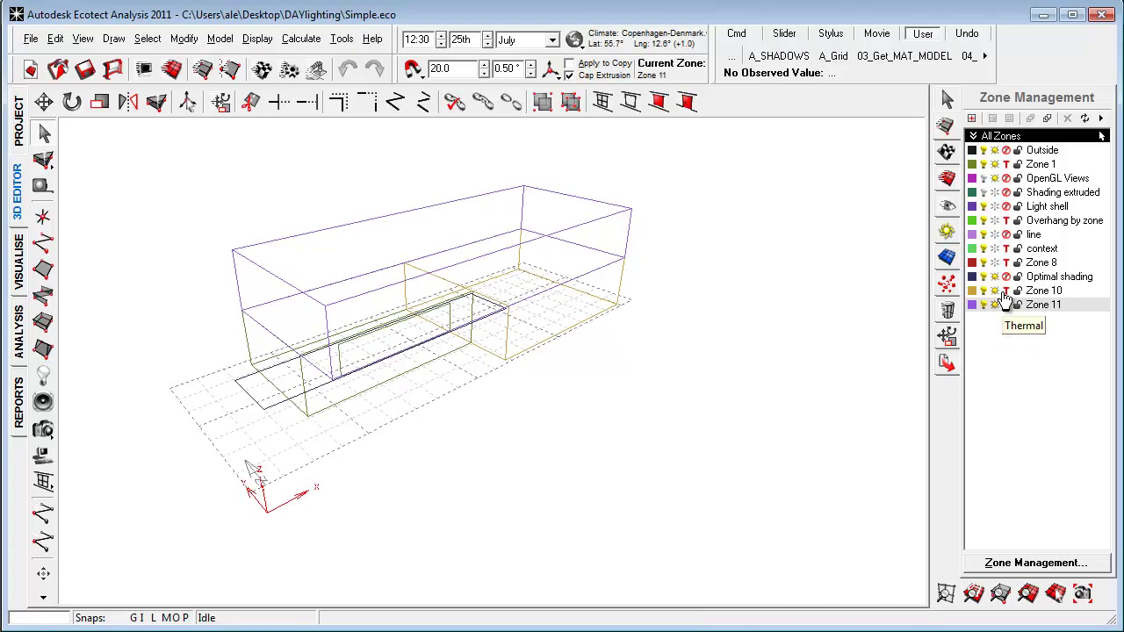
Step: Select the Optimal shading zone and open the shadow display settings
{"action": "left_click", "coordinate": [1058, 277]}
{"action": "right_click_drag", "start_coordinate": [752, 396], "coordinate": [615, 386]}
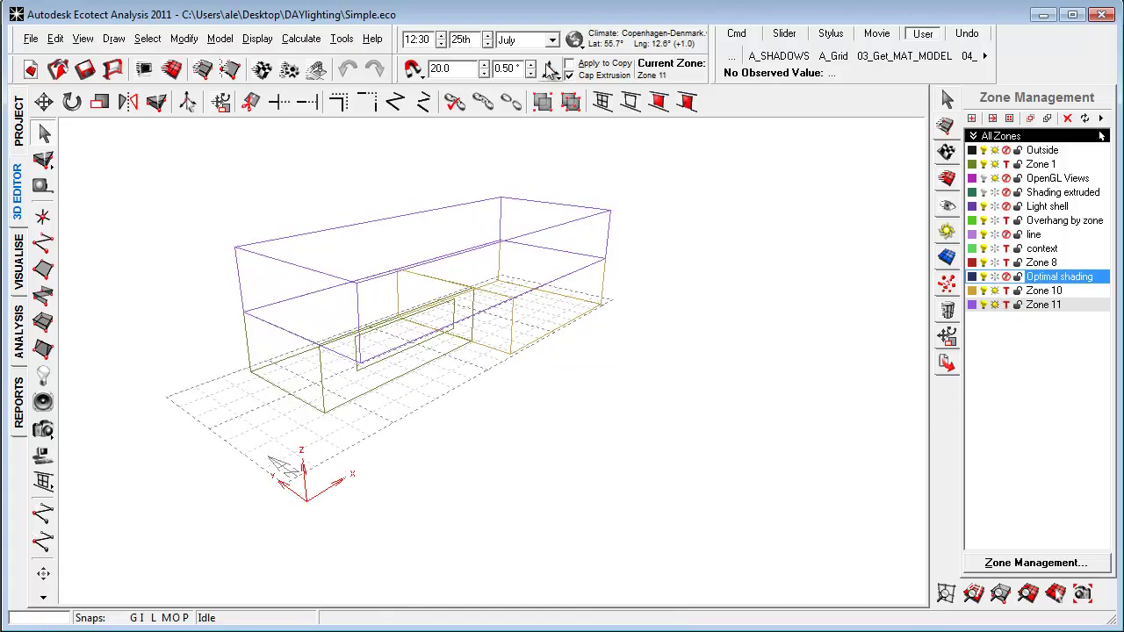
{"action": "left_click", "coordinate": [947, 231]}
Step: Inspect the new ground shadows in the rendered view, then return to the wireframe editor
{"action": "left_click", "coordinate": [18, 264]}
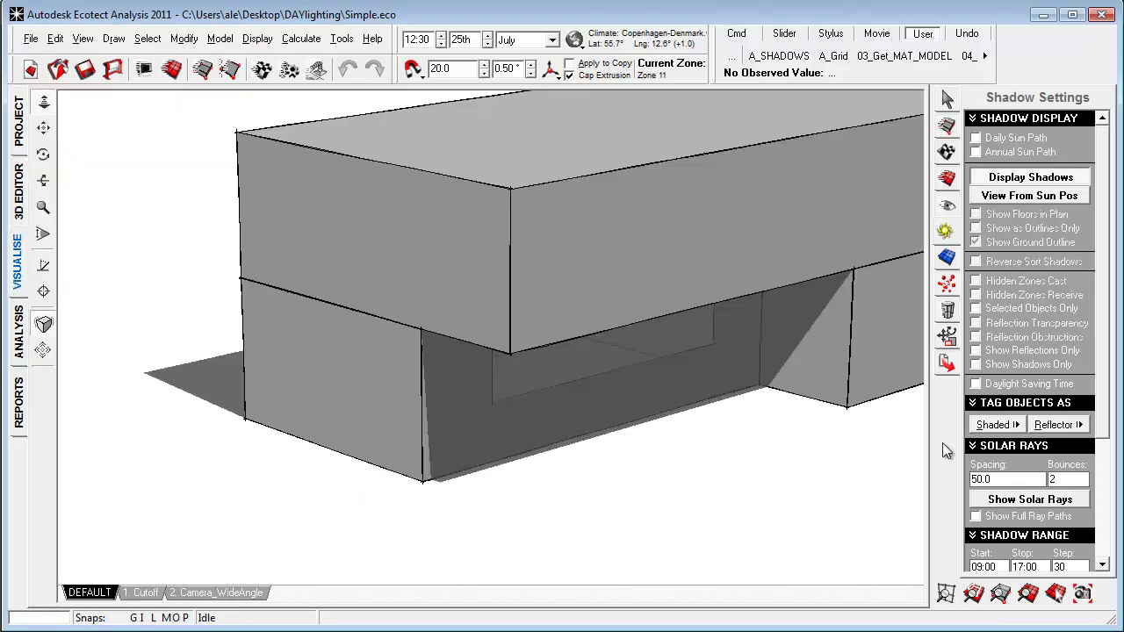
{"action": "right_click_drag", "start_coordinate": [877, 422], "coordinate": [527, 369]}
{"action": "left_click", "coordinate": [22, 217]}
{"action": "right_click_drag", "start_coordinate": [227, 335], "coordinate": [261, 375]}
{"action": "middle_click_drag", "start_coordinate": [323, 395], "coordinate": [417, 423]}
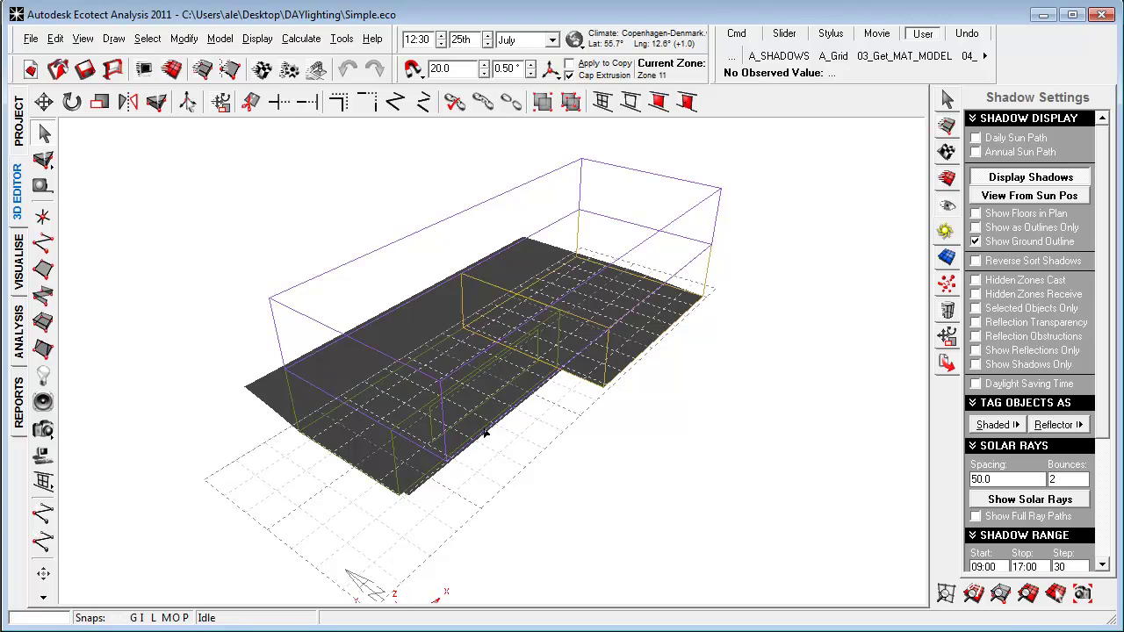
{"action": "right_click_drag", "start_coordinate": [485, 433], "coordinate": [630, 358]}
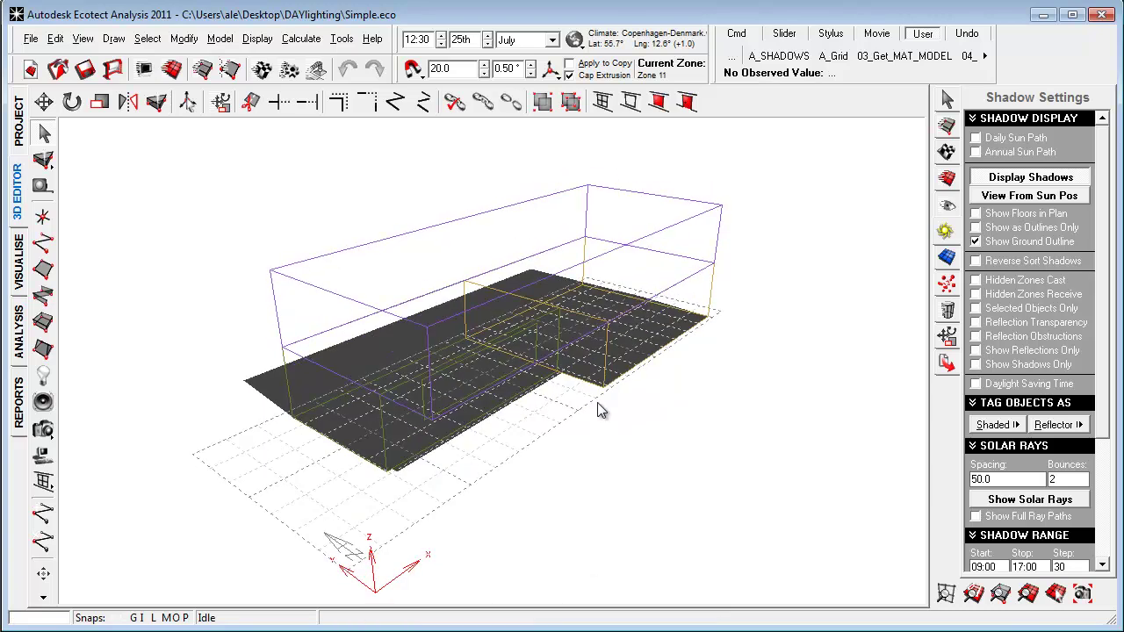
Step: Hide Zone 11, make Optimal shading the working zone, and open the Calculate menu
{"action": "left_click", "coordinate": [946, 152]}
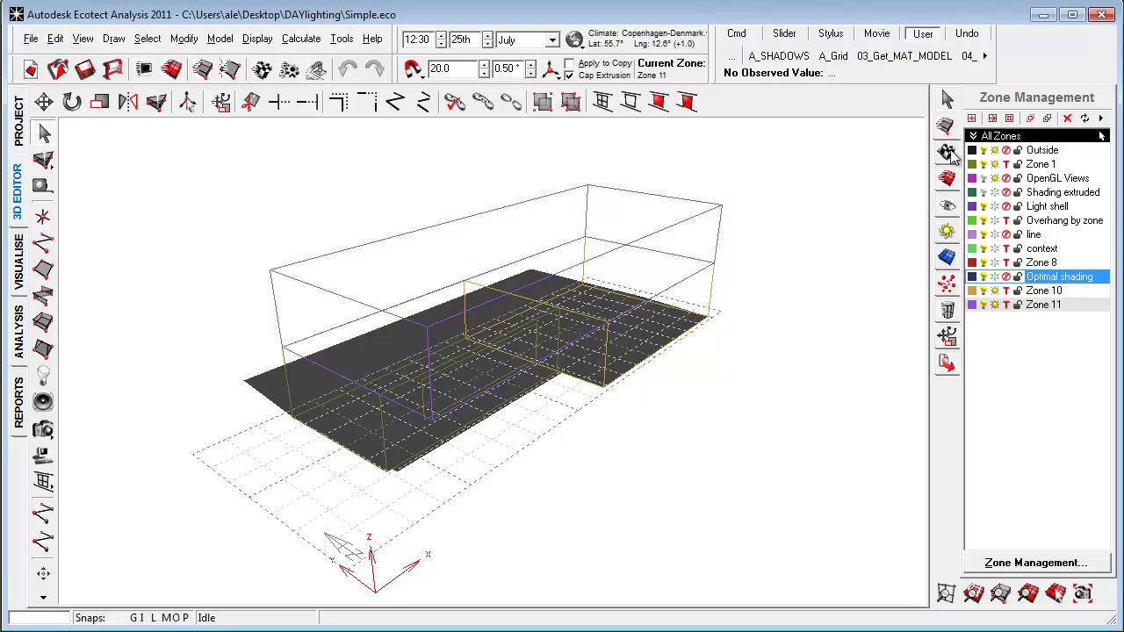
{"action": "left_click", "coordinate": [994, 304]}
{"action": "left_click", "coordinate": [995, 290]}
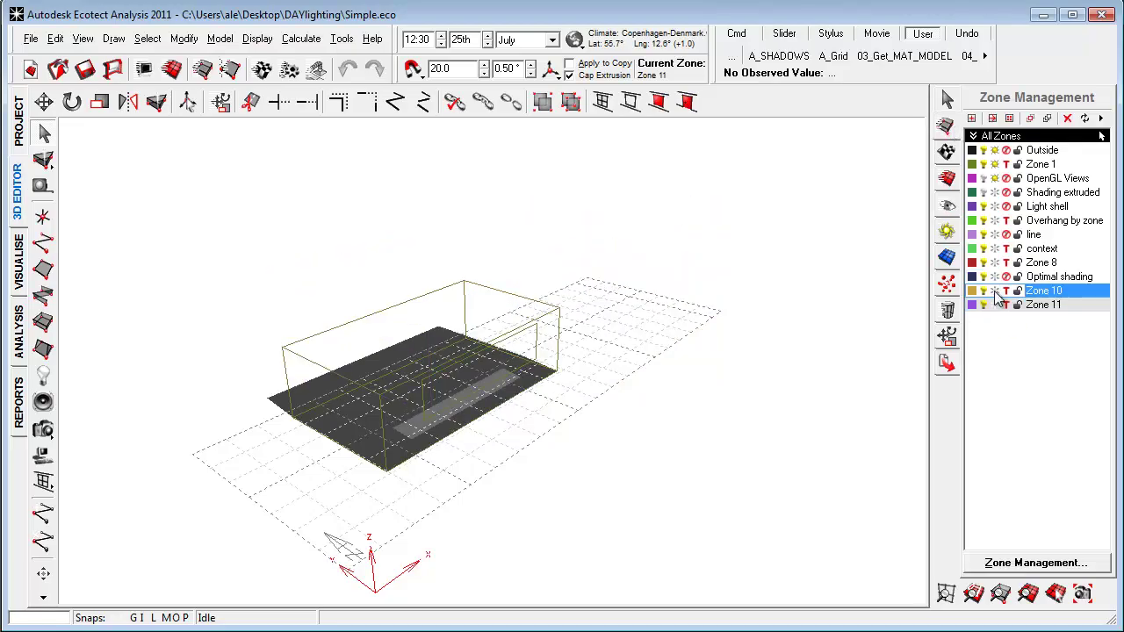
{"action": "mouse_move", "coordinate": [694, 439]}
{"action": "right_mouse_down"}
{"action": "mouse_move", "coordinate": [702, 463]}
{"action": "mouse_move", "coordinate": [489, 404]}
{"action": "mouse_move", "coordinate": [490, 422]}
{"action": "right_mouse_up"}
{"action": "left_click", "coordinate": [992, 277]}
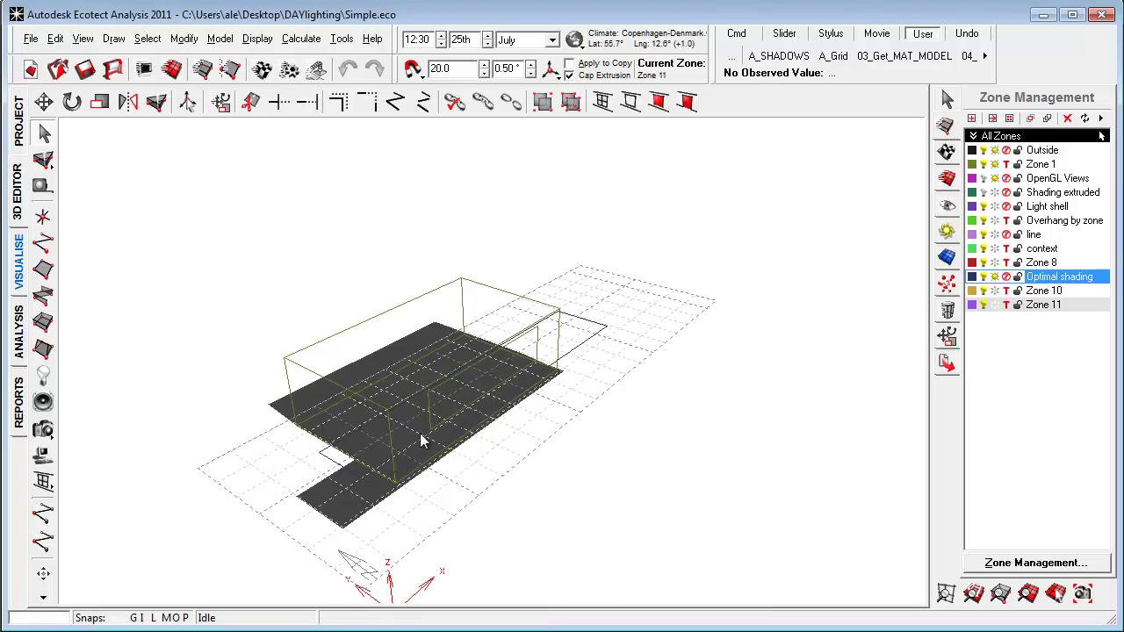
{"action": "right_click_drag", "start_coordinate": [421, 441], "coordinate": [484, 432]}
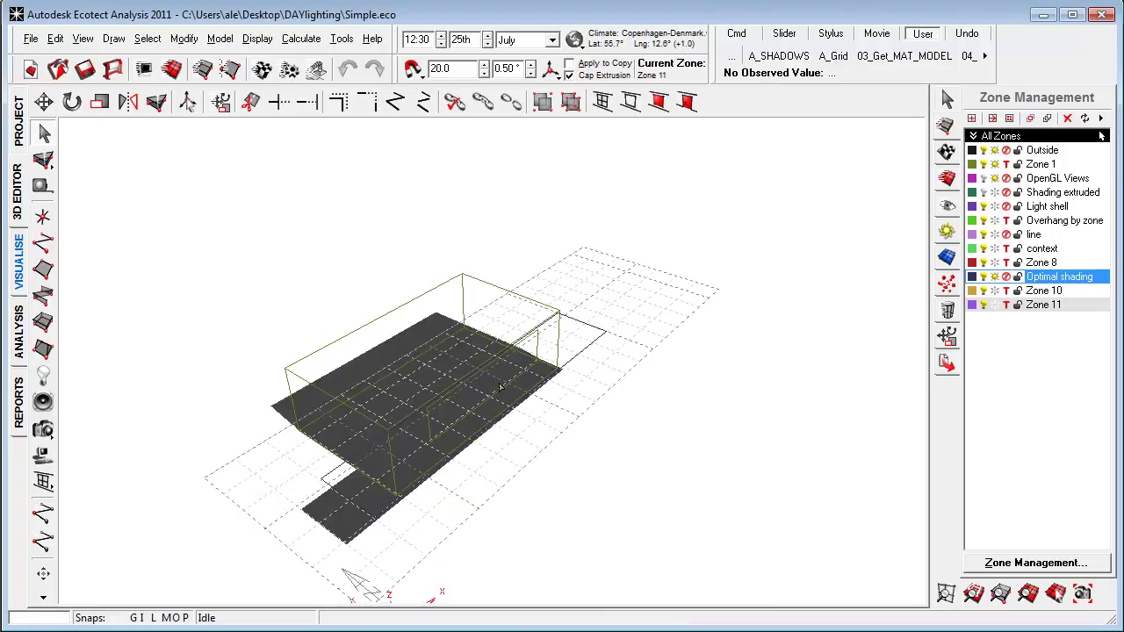
{"action": "right_click_drag", "start_coordinate": [373, 488], "coordinate": [395, 474]}
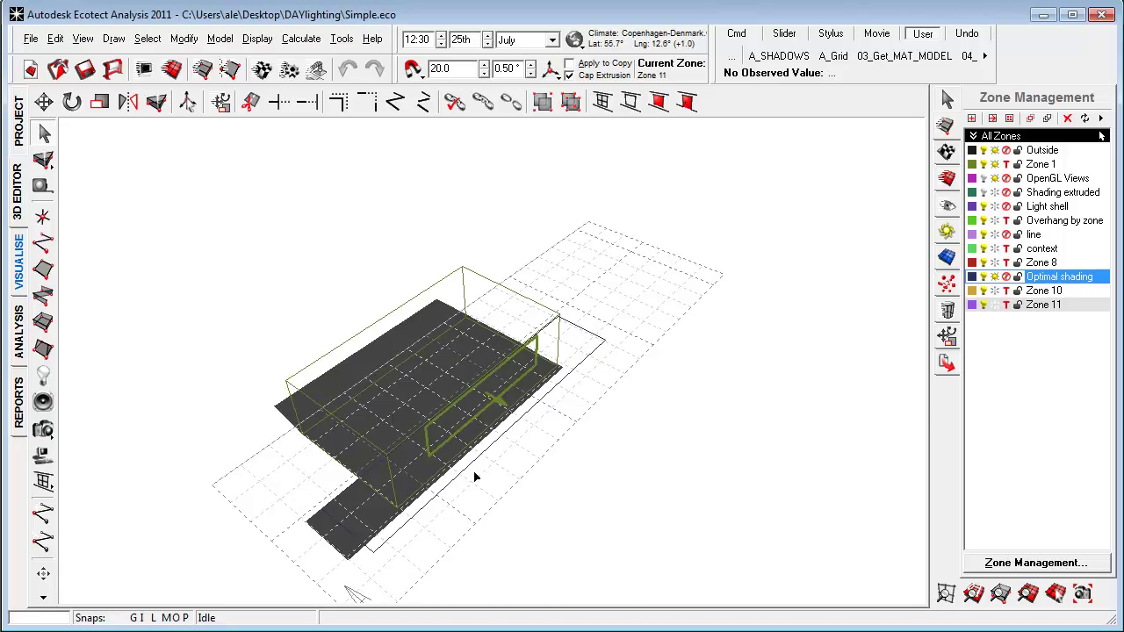
{"action": "mouse_move", "coordinate": [474, 477]}
{"action": "right_mouse_down"}
{"action": "mouse_move", "coordinate": [467, 462]}
{"action": "mouse_move", "coordinate": [490, 445]}
{"action": "right_mouse_up"}
{"action": "left_click", "coordinate": [301, 38]}
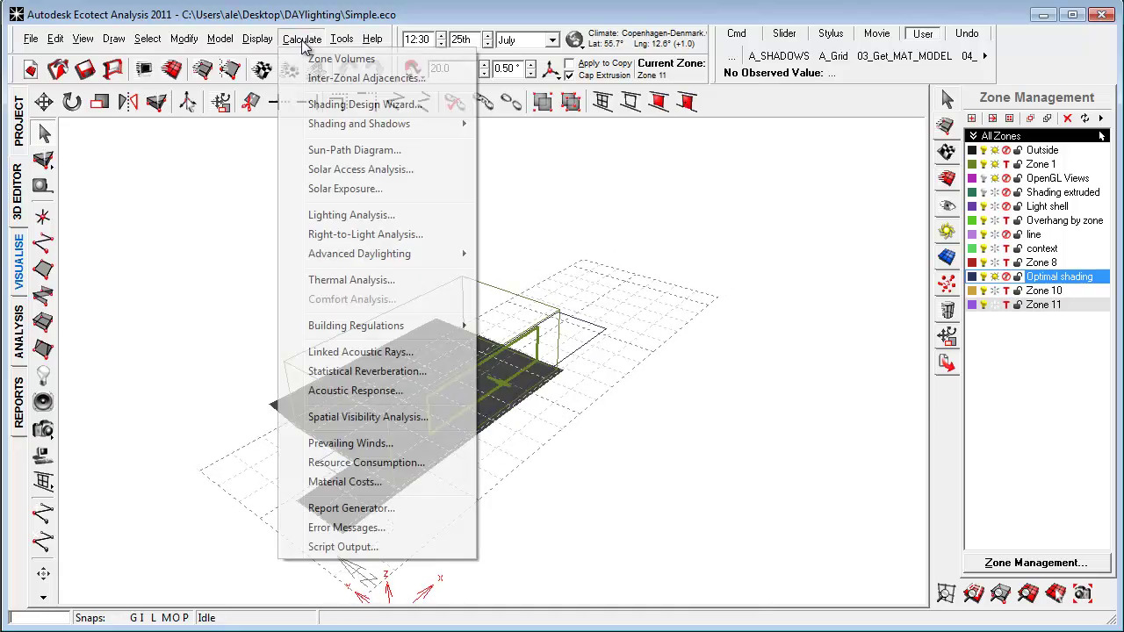
Step: Start the Shading Design Wizard with Project Solar Shading Potential, then close it without running
{"action": "left_click", "coordinate": [377, 106]}
{"action": "left_click", "coordinate": [517, 362]}
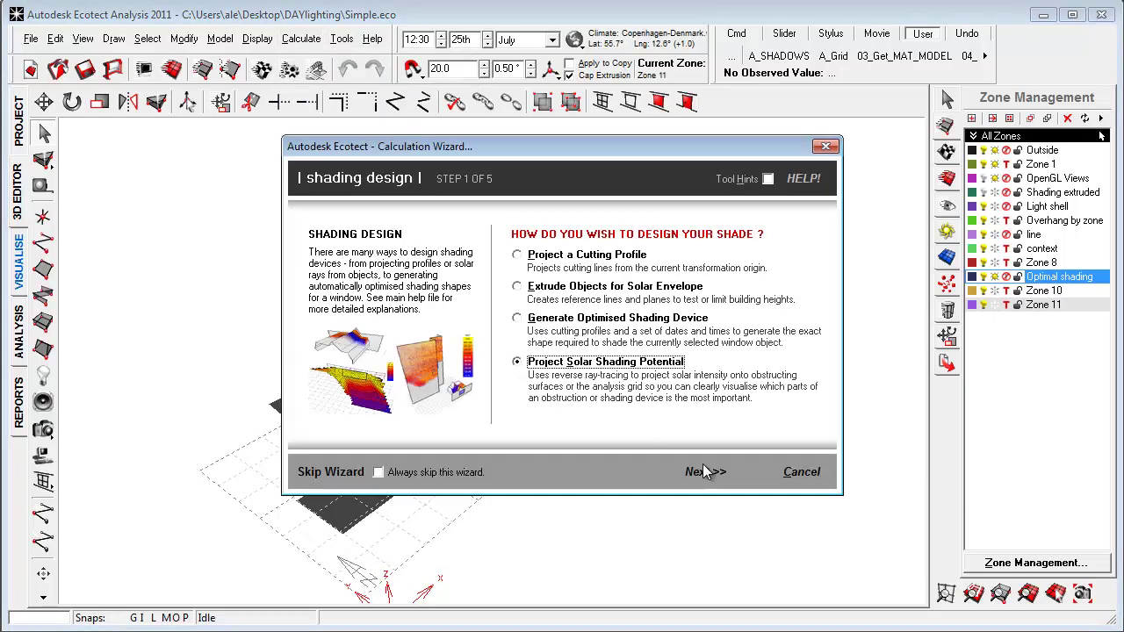
{"action": "left_click", "coordinate": [801, 471]}
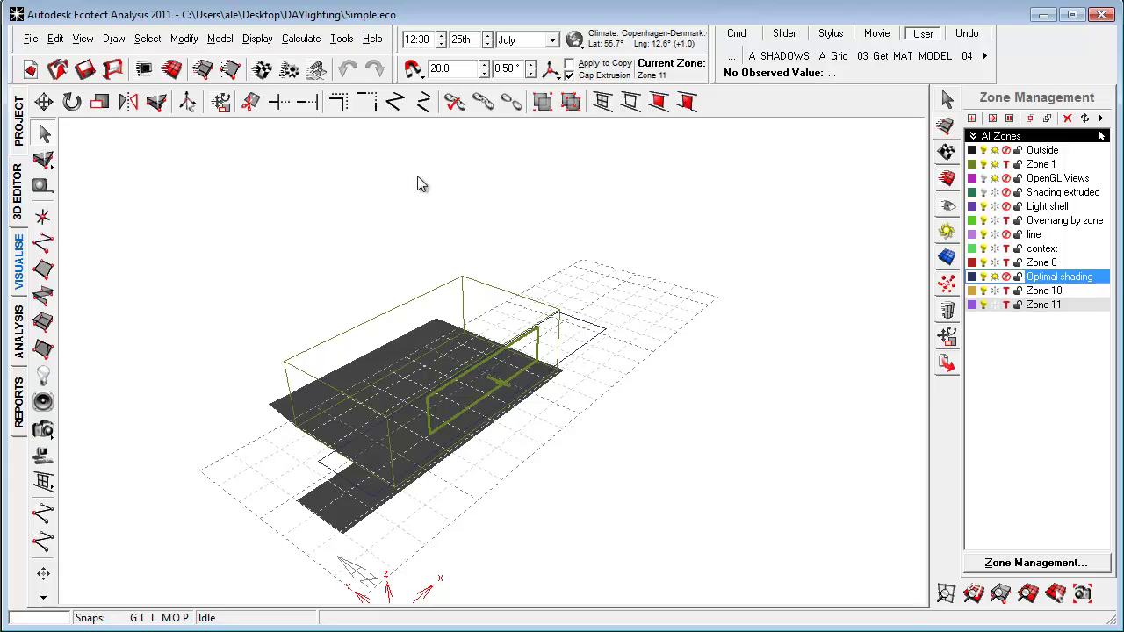
Step: Project solar shading potential for 25 March–17 September, 10:30–16:05, onto visible objects
{"action": "left_click", "coordinate": [302, 39]}
{"action": "left_click", "coordinate": [378, 103]}
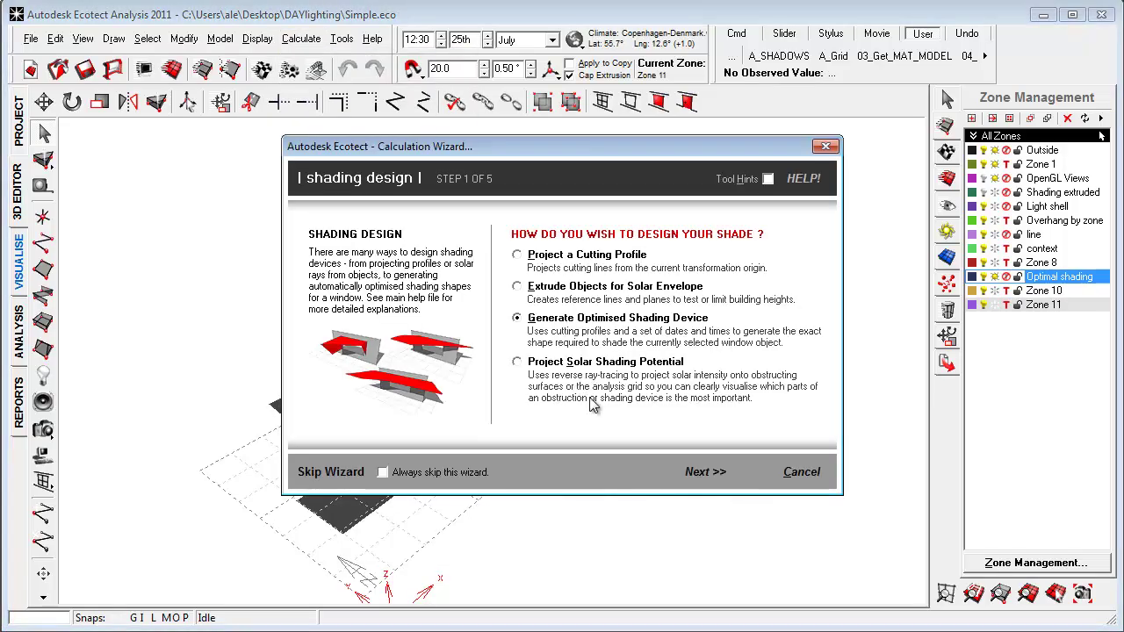
{"action": "left_click", "coordinate": [545, 376]}
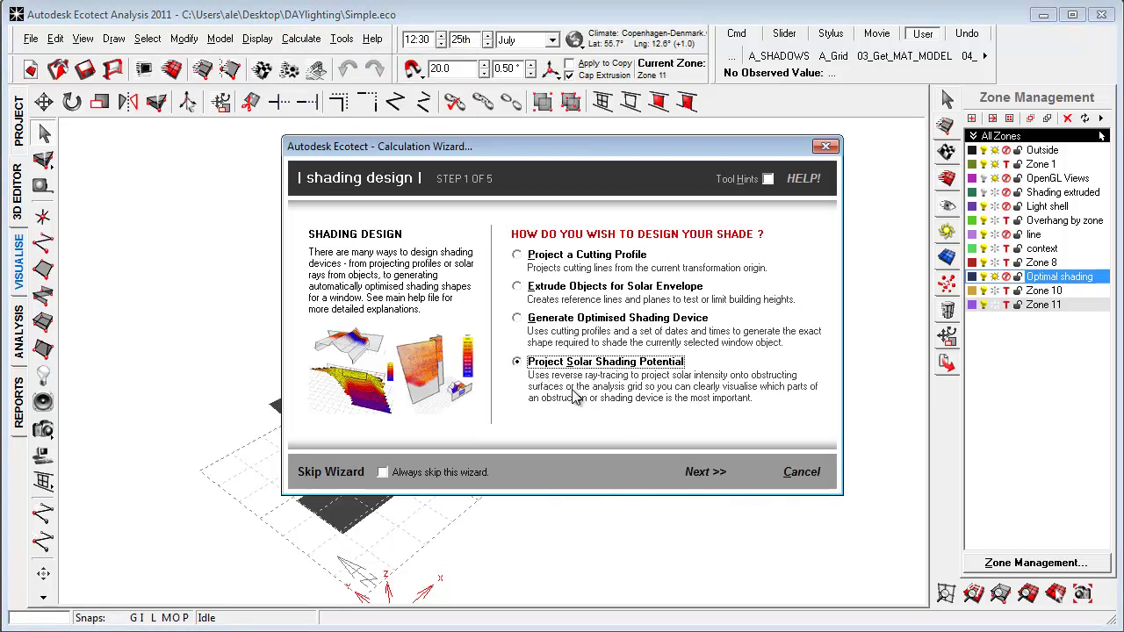
{"action": "left_click", "coordinate": [725, 475]}
{"action": "left_click", "coordinate": [730, 471]}
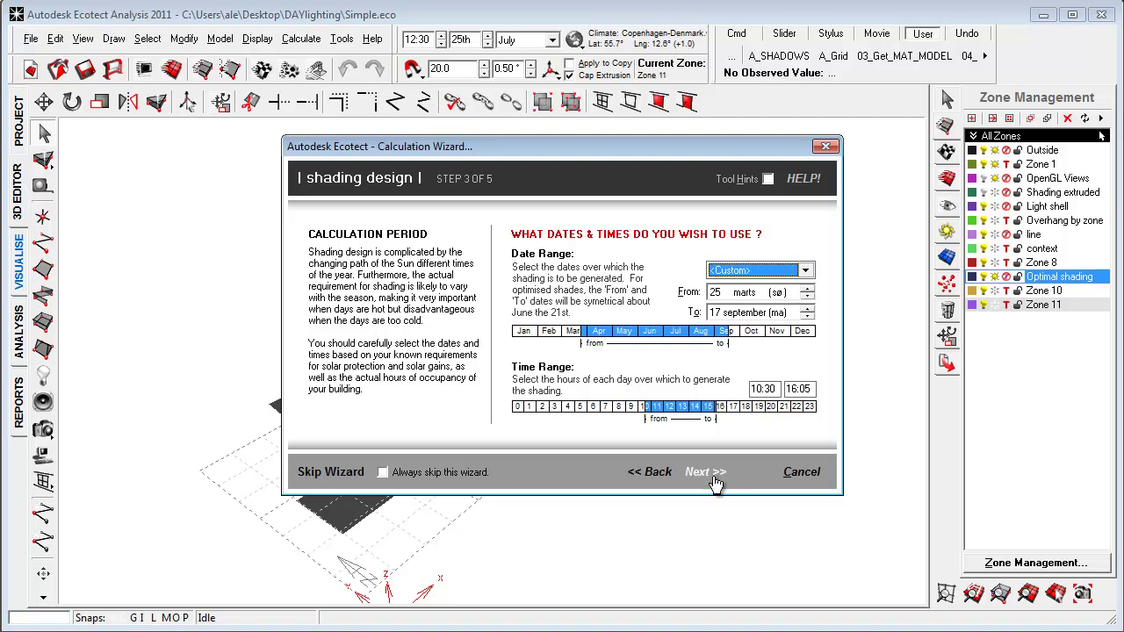
{"action": "left_click", "coordinate": [709, 474]}
{"action": "left_click", "coordinate": [713, 481]}
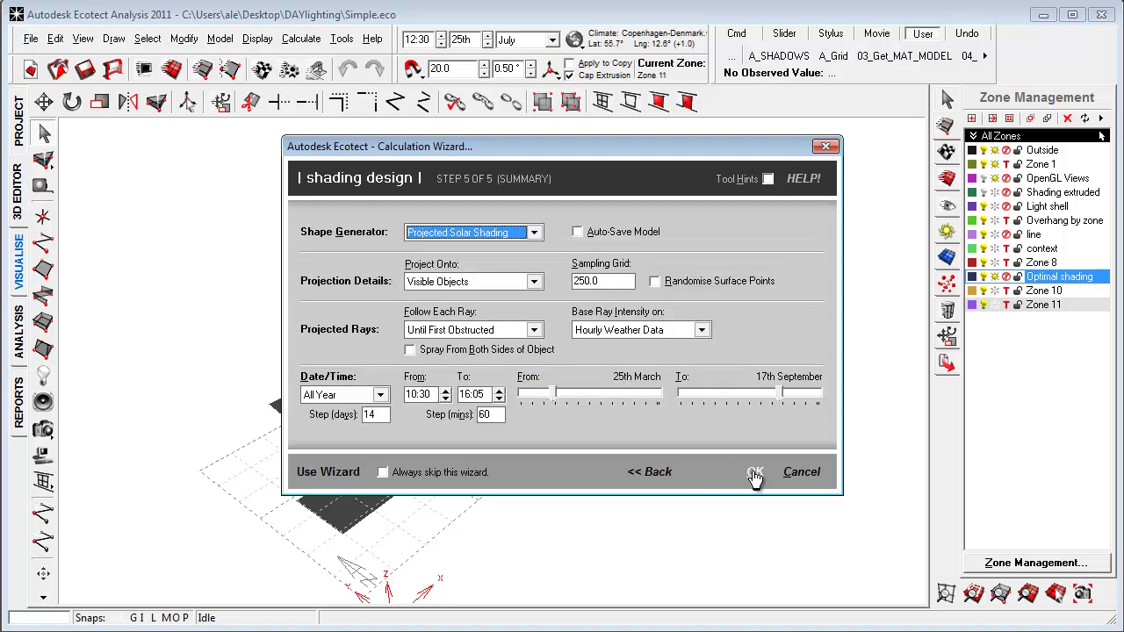
{"action": "left_click", "coordinate": [755, 542]}
{"action": "mouse_move", "coordinate": [632, 421]}
{"action": "right_mouse_down"}
{"action": "mouse_move", "coordinate": [608, 480]}
{"action": "mouse_move", "coordinate": [586, 453]}
{"action": "mouse_move", "coordinate": [607, 466]}
{"action": "mouse_move", "coordinate": [557, 485]}
{"action": "right_mouse_up"}
Step: Pull the shade rectangle's near corner nodes inward so it tightly encloses the yellow projection points
{"action": "left_click", "coordinate": [298, 550]}
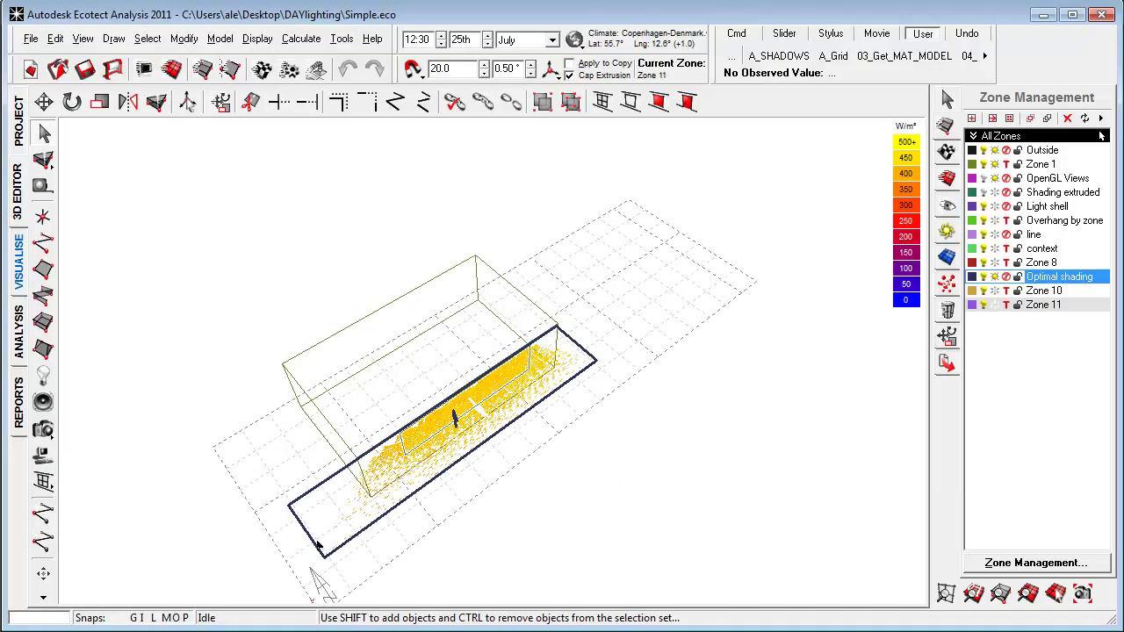
{"action": "left_click_drag", "start_coordinate": [281, 566], "coordinate": [336, 511]}
{"action": "left_click_drag", "start_coordinate": [325, 563], "coordinate": [431, 481]}
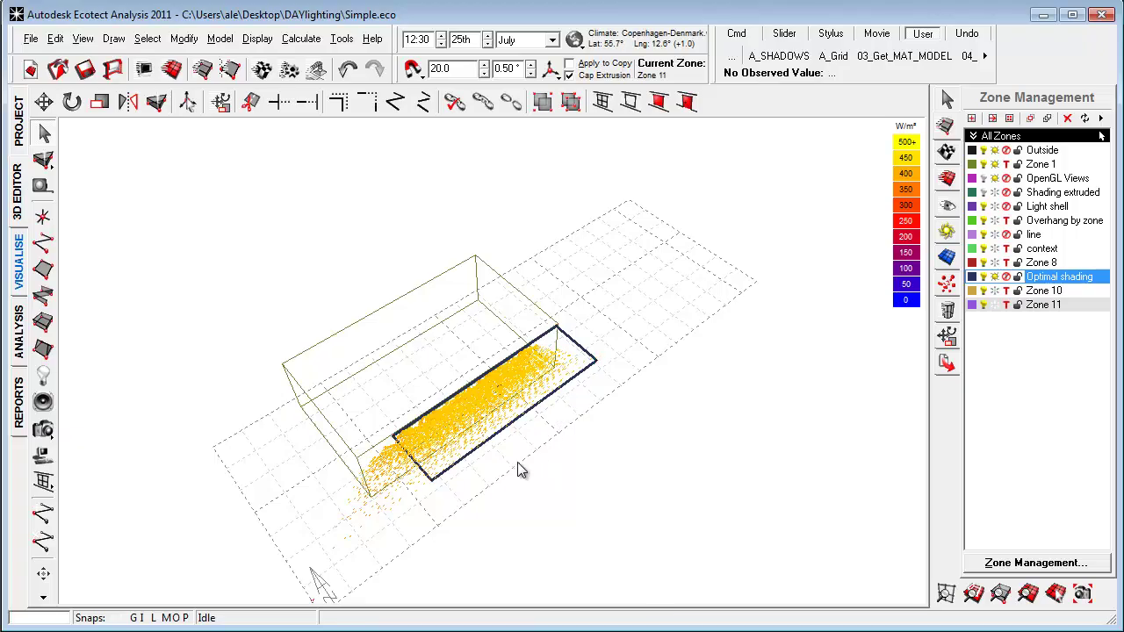
{"action": "mouse_move", "coordinate": [518, 470]}
{"action": "right_mouse_down"}
{"action": "mouse_move", "coordinate": [471, 467]}
{"action": "mouse_move", "coordinate": [483, 439]}
{"action": "mouse_move", "coordinate": [433, 372]}
{"action": "mouse_move", "coordinate": [401, 489]}
{"action": "mouse_move", "coordinate": [431, 514]}
{"action": "mouse_move", "coordinate": [459, 499]}
{"action": "mouse_move", "coordinate": [466, 510]}
{"action": "right_mouse_up"}
{"action": "scroll", "coordinate": [465, 511], "scroll_direction": "up", "scroll_amount": 1}
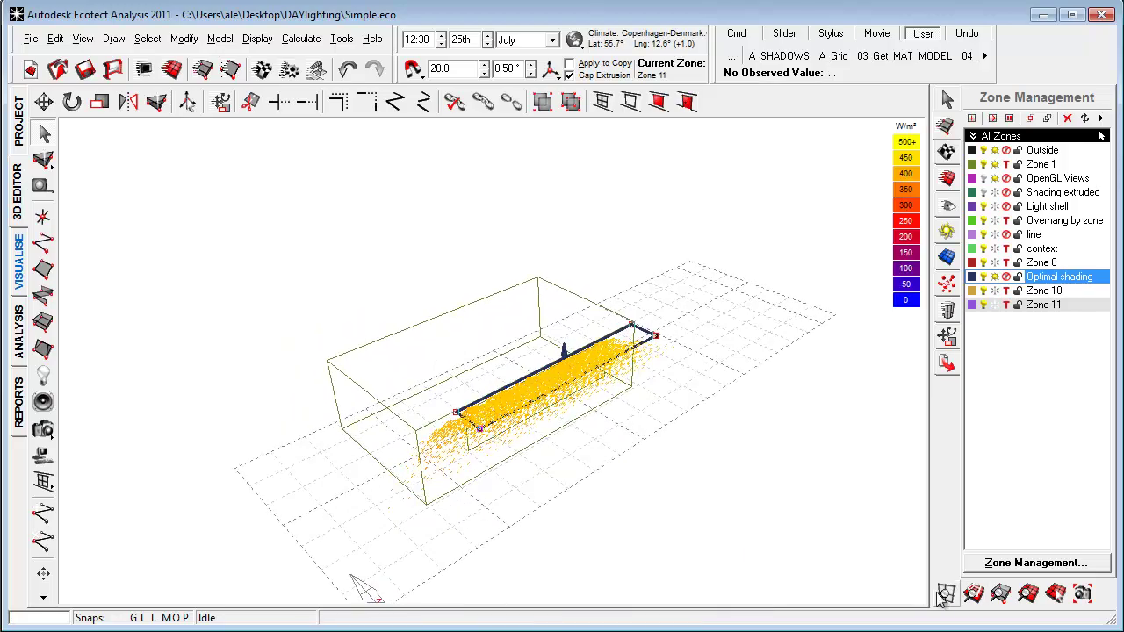